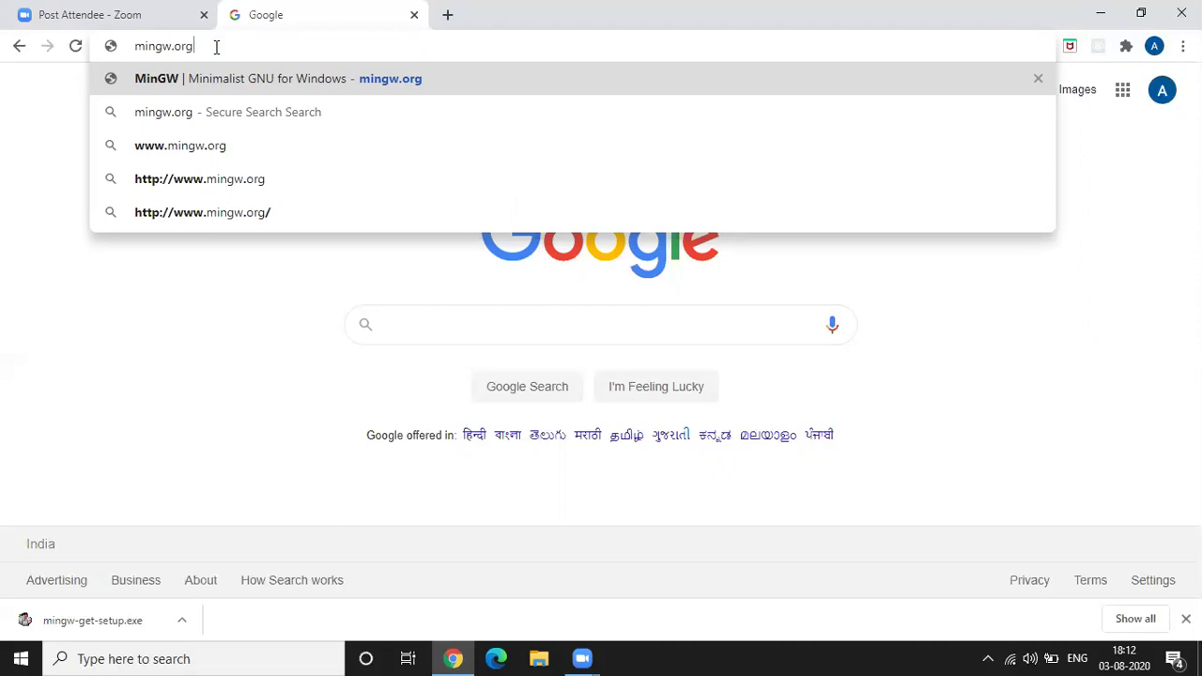
Step: Open mingw.org and download mingw-get-setup.exe from the project's download list
key("Return")
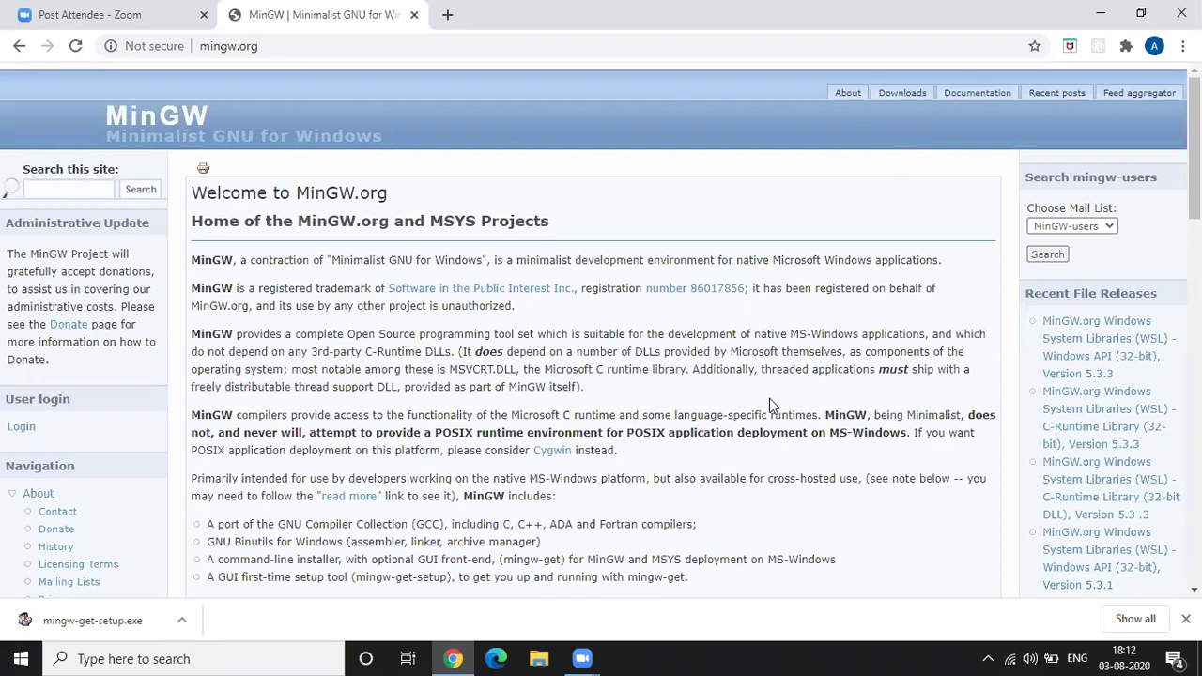
left_click(902, 93)
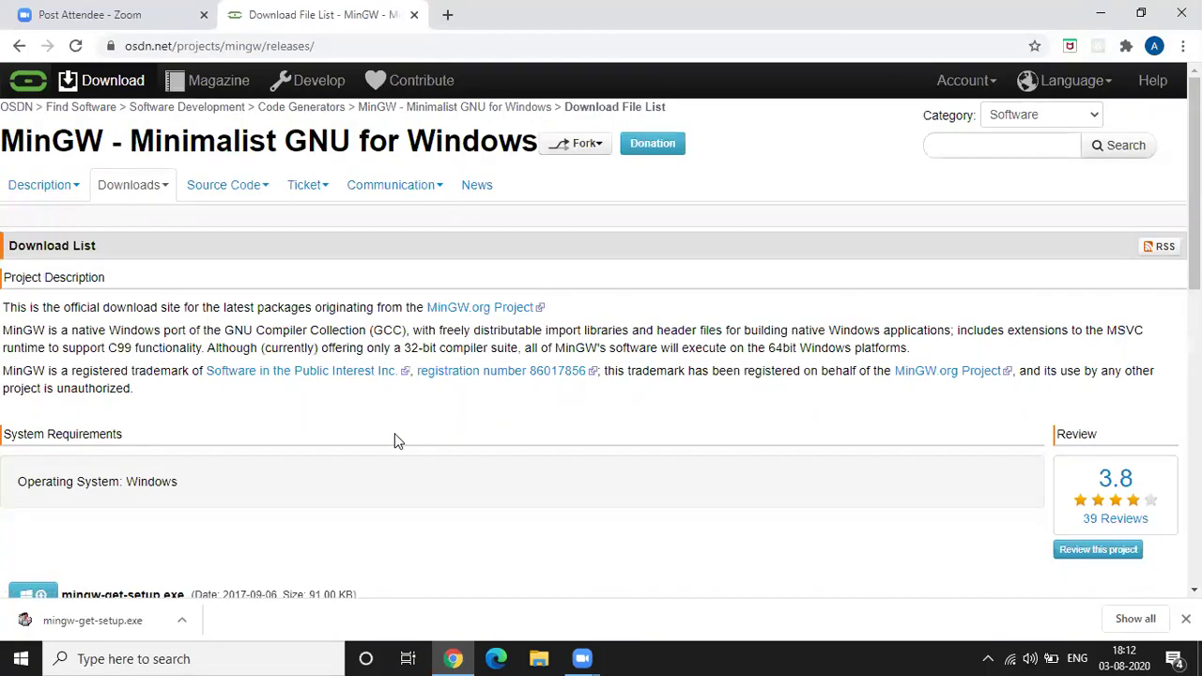
scroll(395, 433, "down", 1)
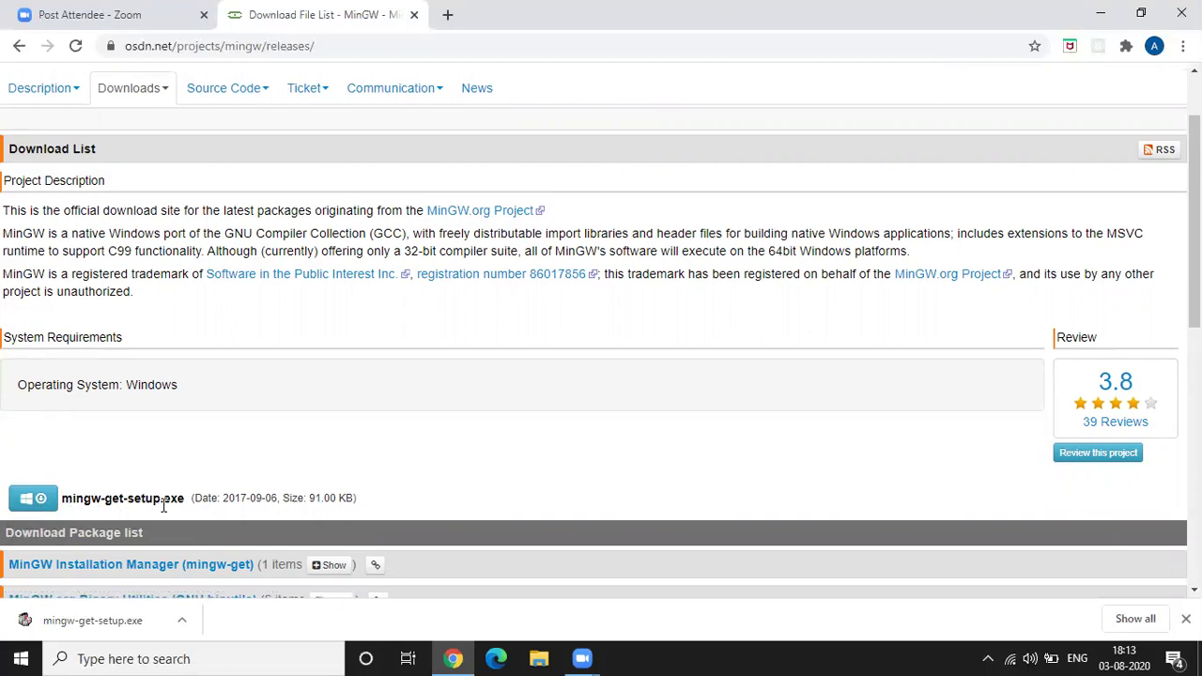
left_click(33, 499)
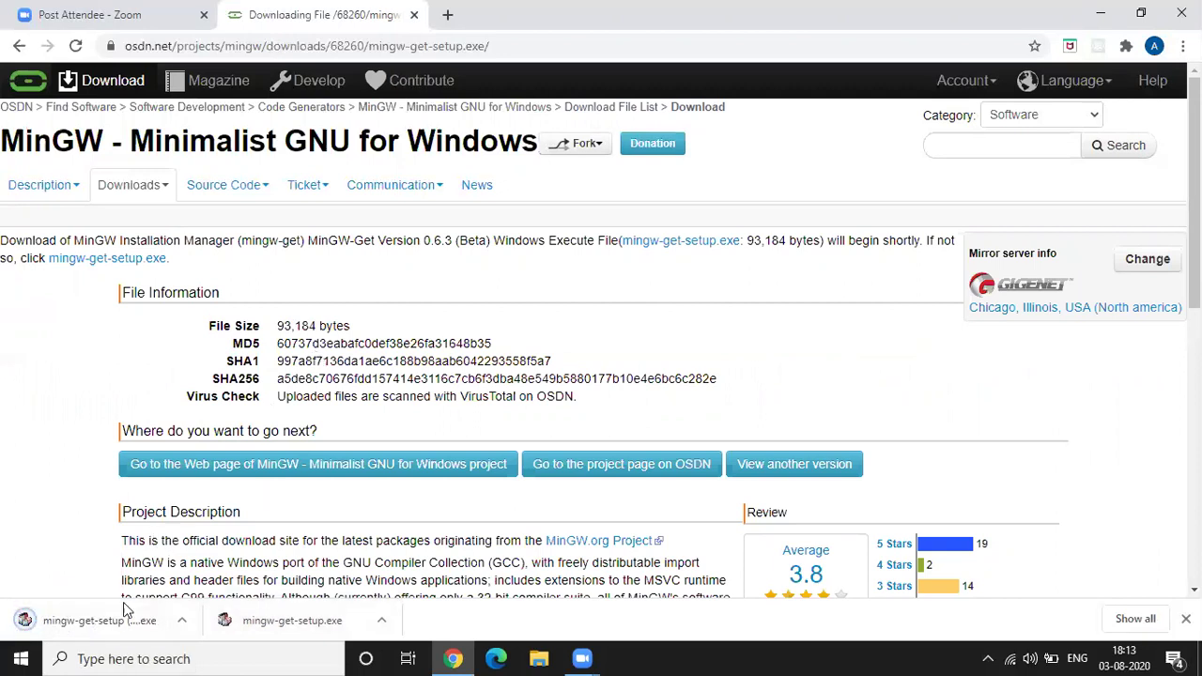
Step: Show the new download in its folder and delete the older mingw-get-setup.exe
left_click(182, 621)
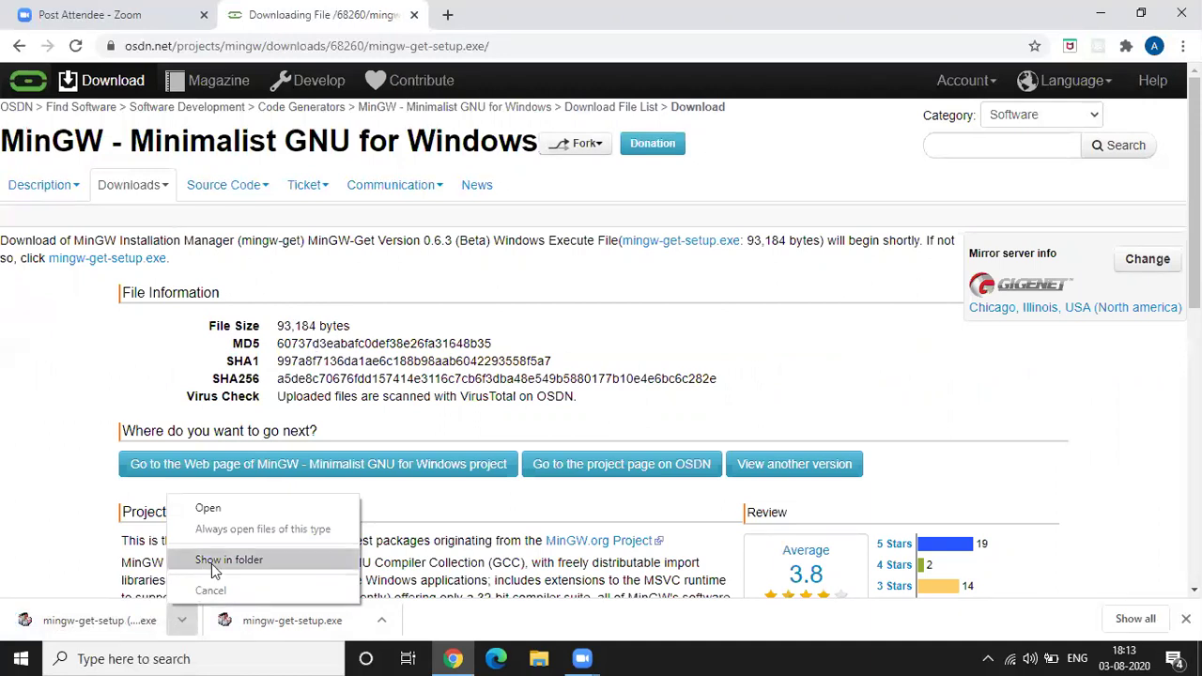
left_click(226, 560)
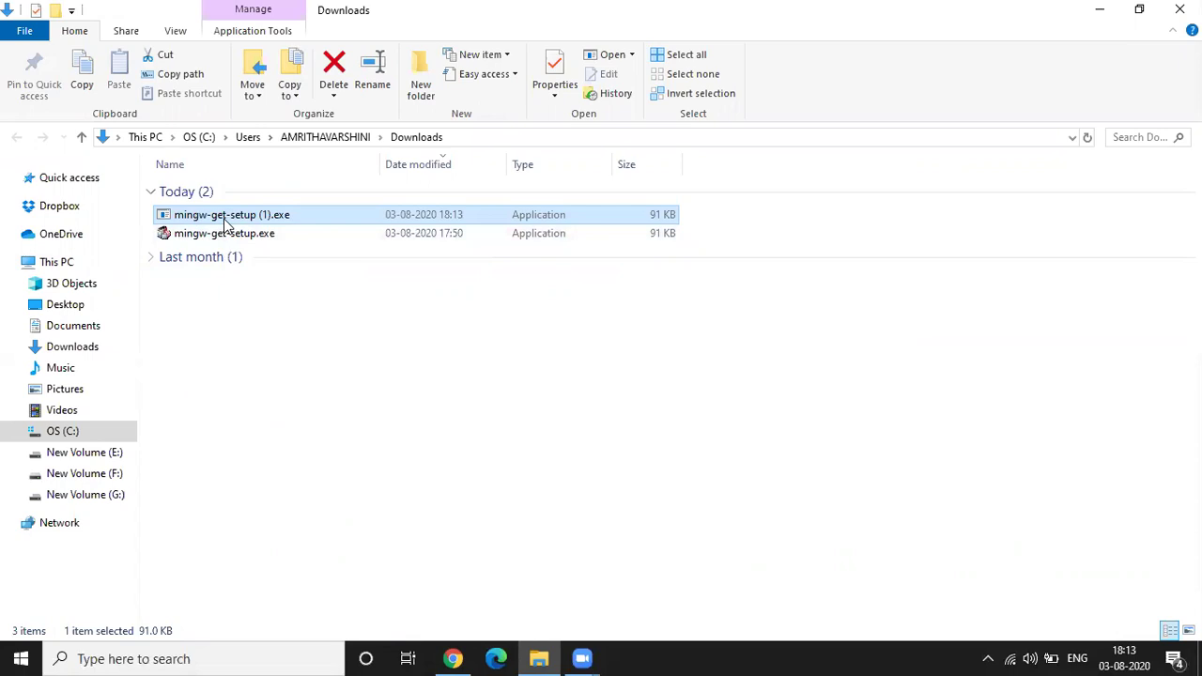
left_click(223, 238)
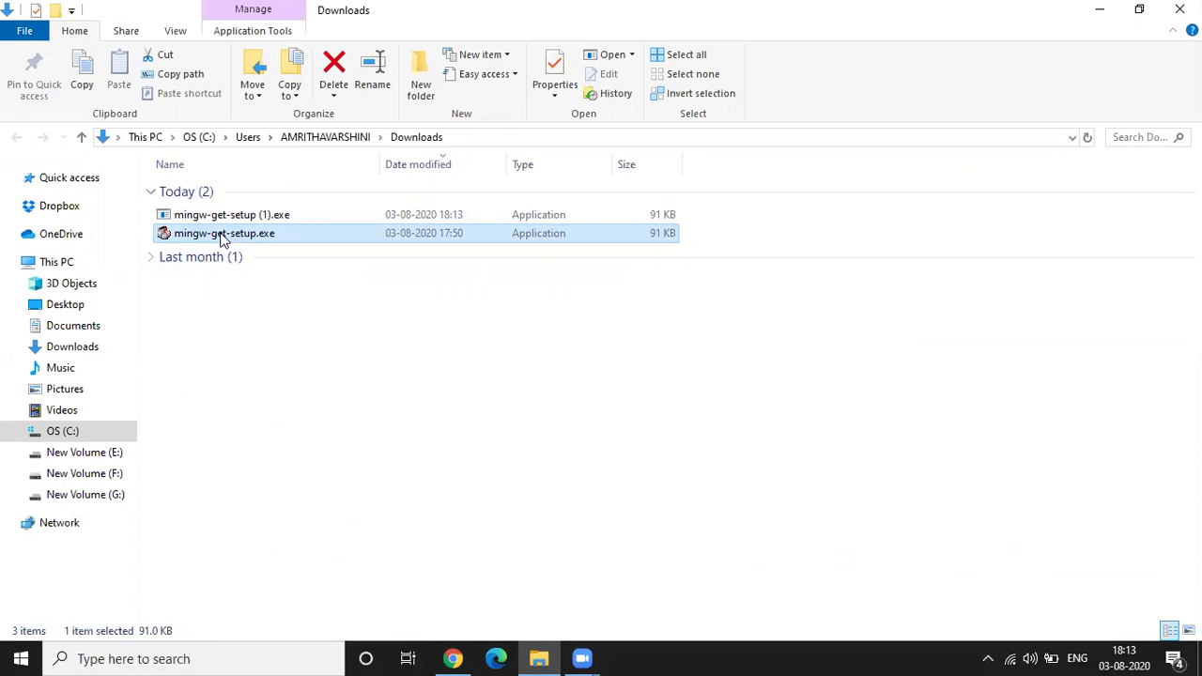
key("Delete")
Step: Run mingw-get-setup (1).exe and start the installation
left_click(215, 215)
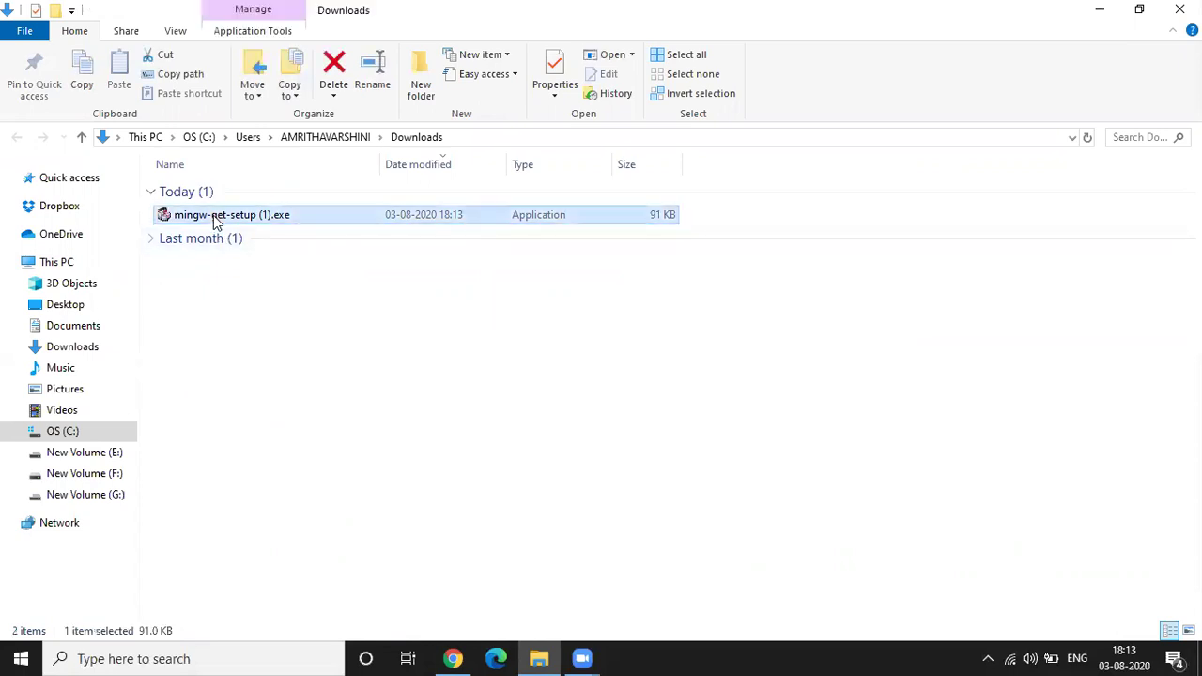
double_click(213, 215)
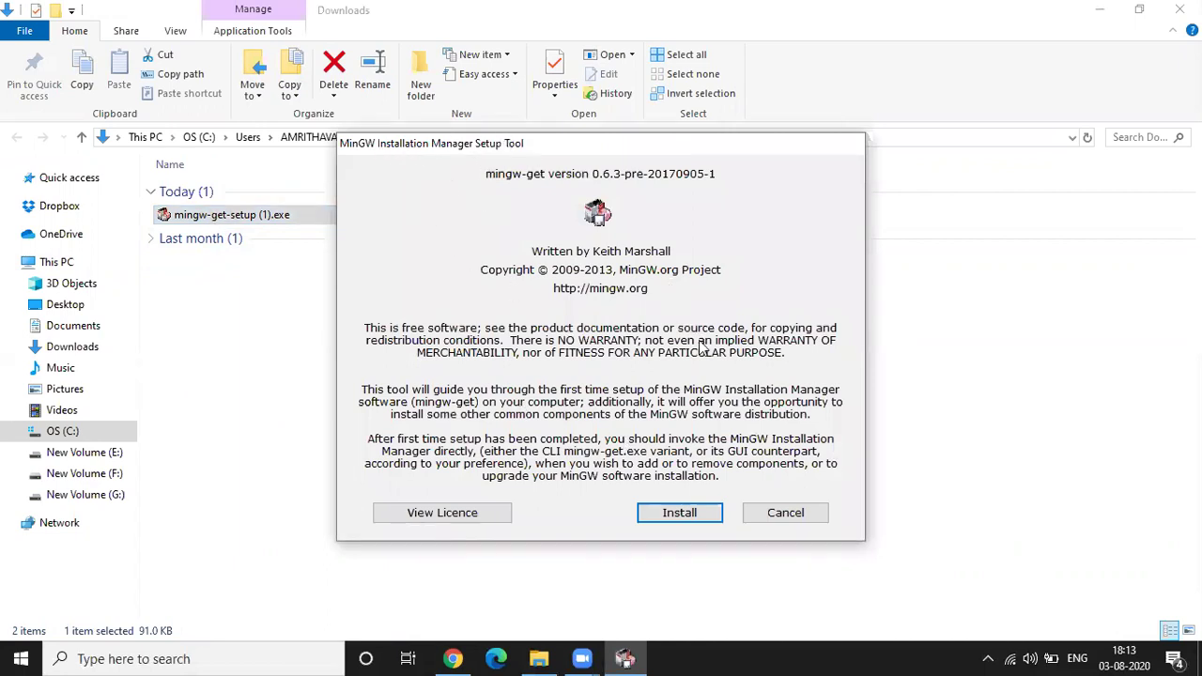
left_click(669, 519)
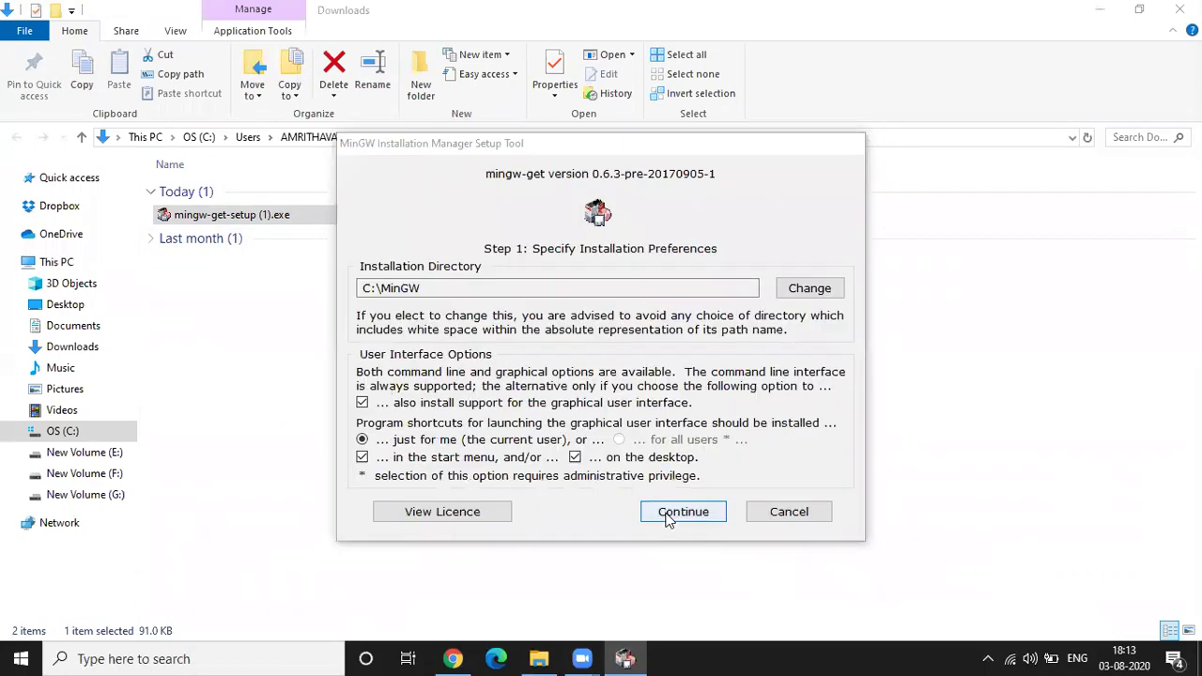
Step: Keep C:\MinGW as the installation directory with the default interface options, and complete the Installation Manager setup
double_click(430, 288)
left_click(430, 289)
left_click(429, 288)
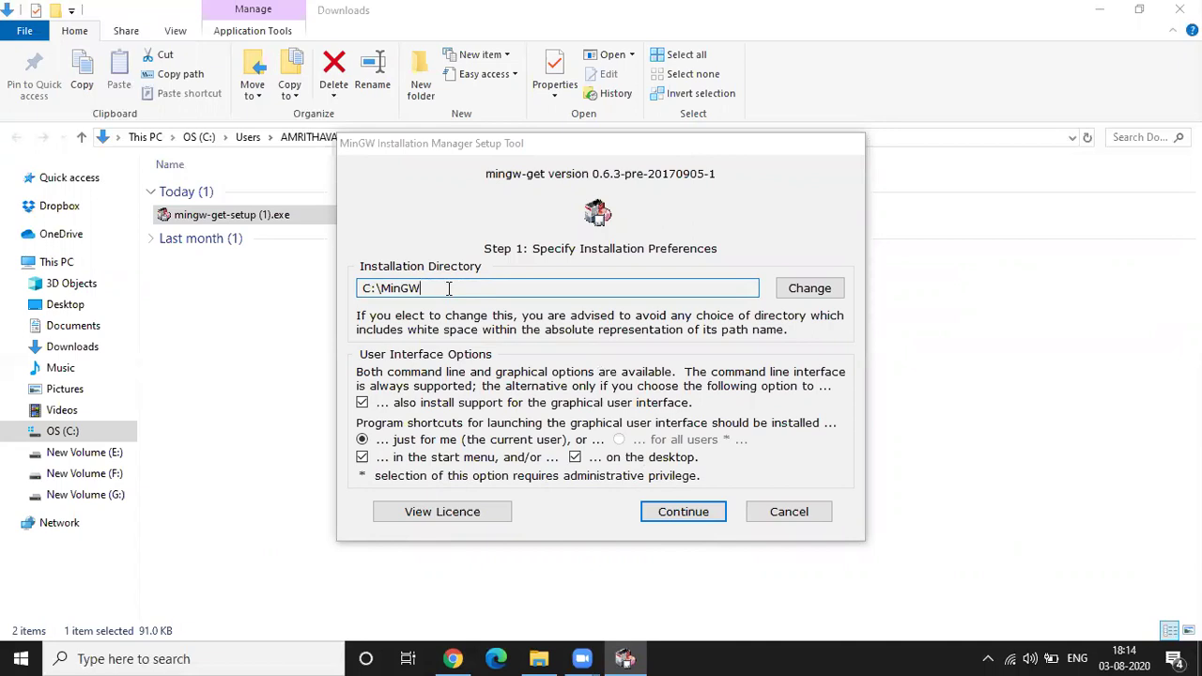
left_click_drag(448, 288, 358, 289)
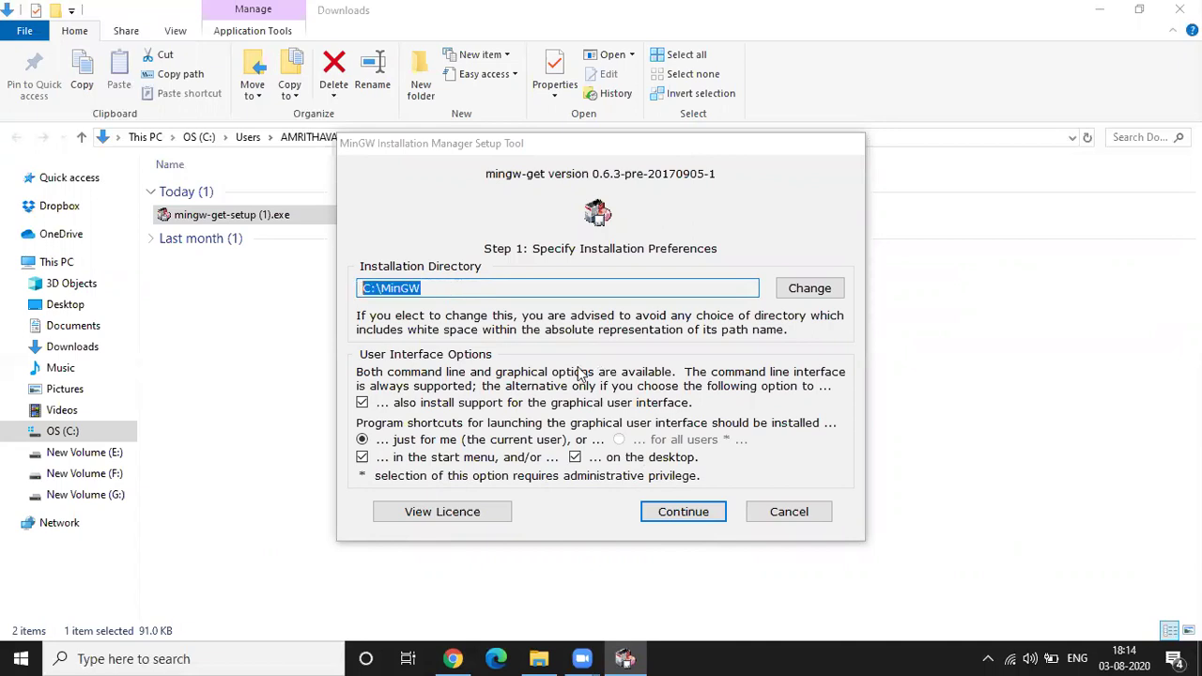
left_click(664, 516)
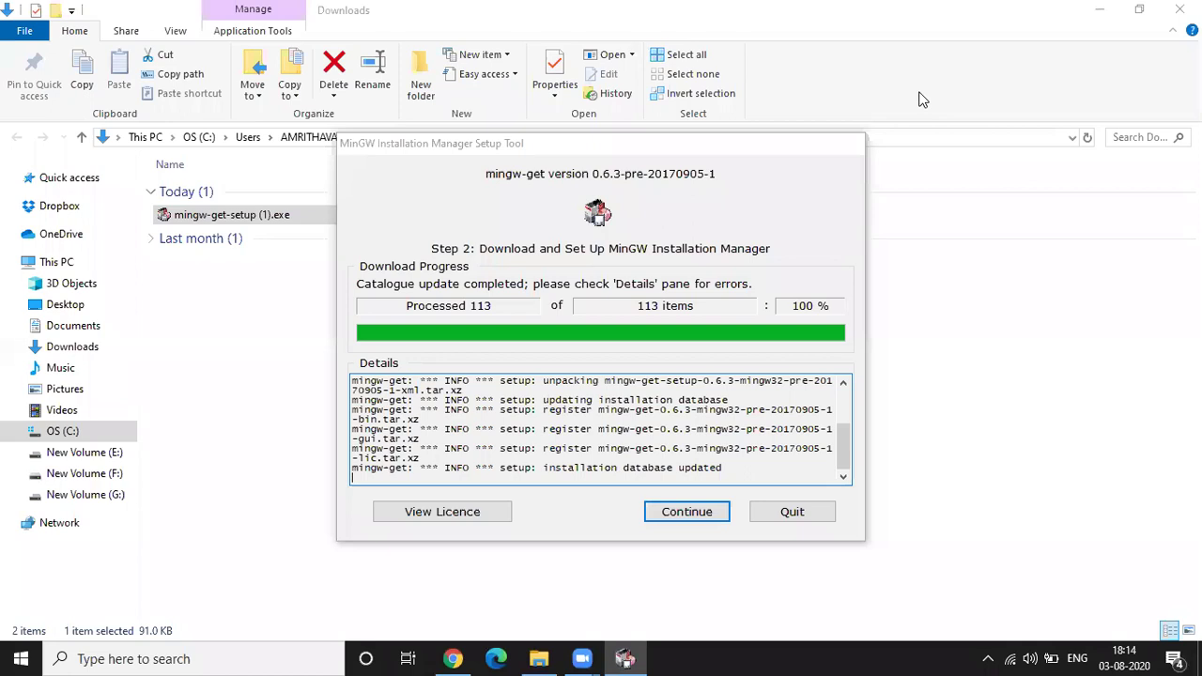
left_click(672, 520)
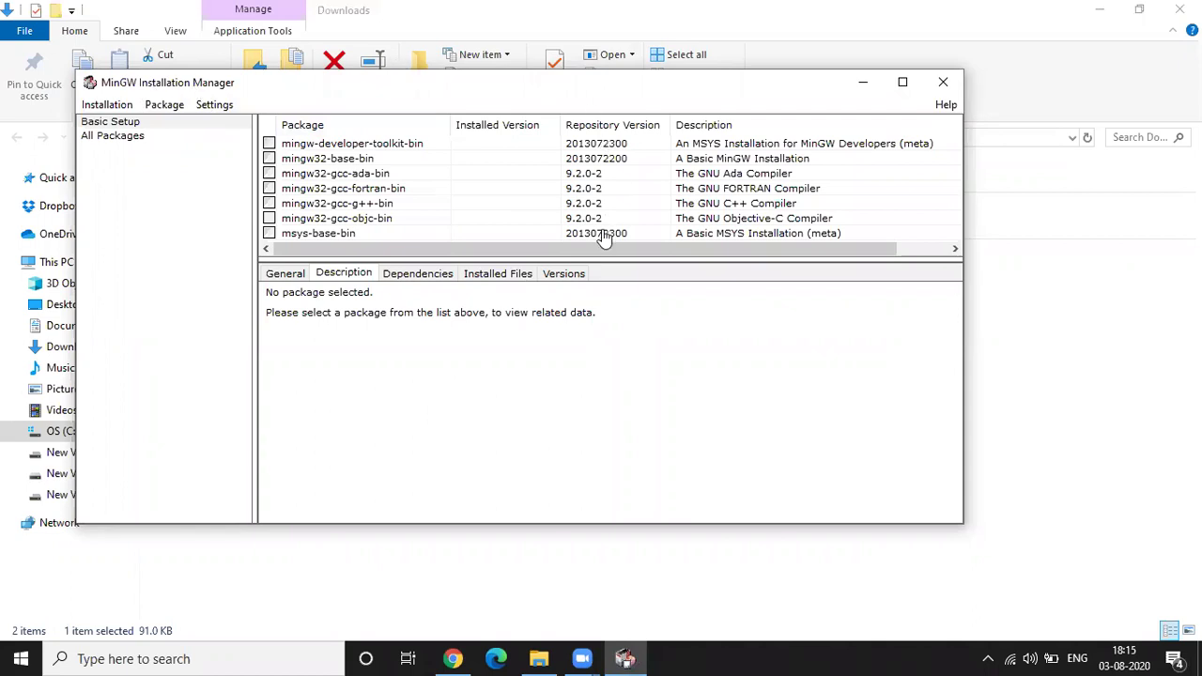
Step: Mark the mingw32-base-bin and mingw32-gcc-g++-bin packages from Basic Setup for installation
left_click(150, 127)
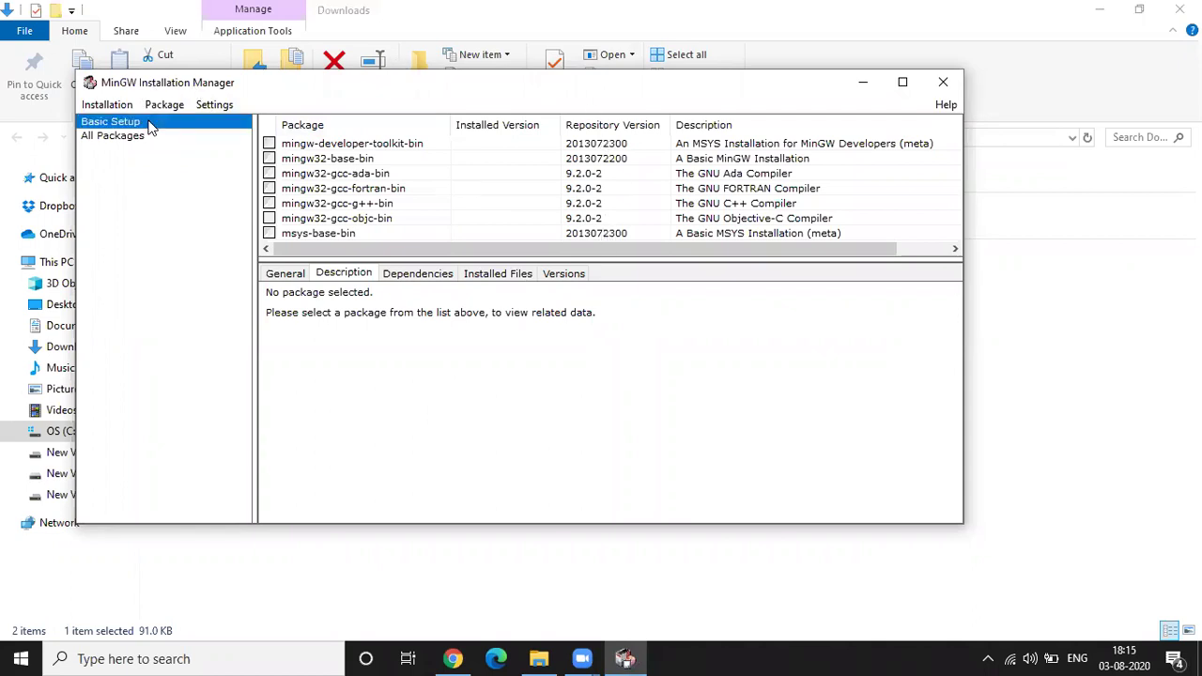
left_click(270, 160)
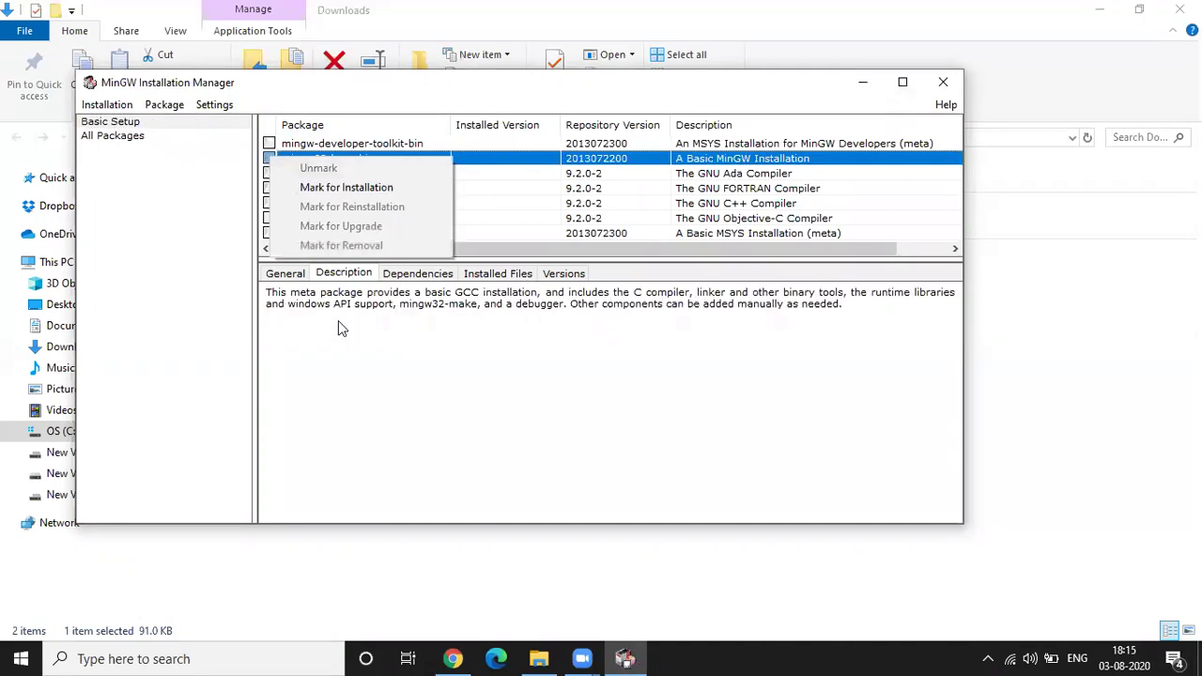
left_click(271, 298)
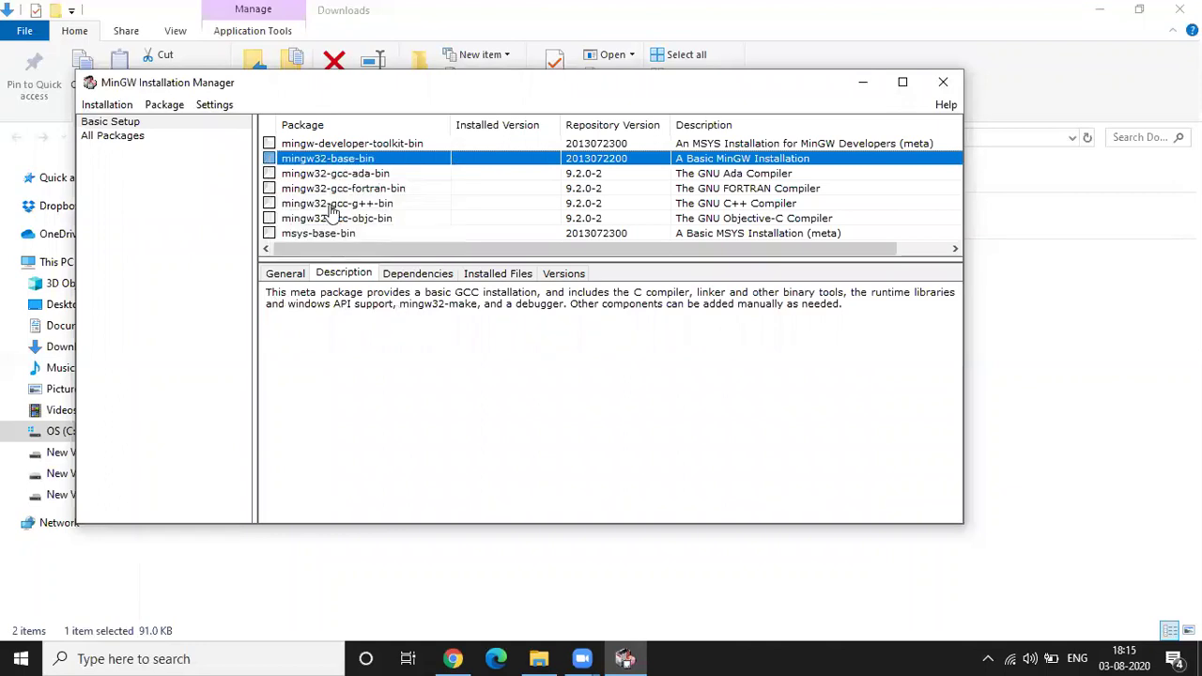
left_click(269, 159)
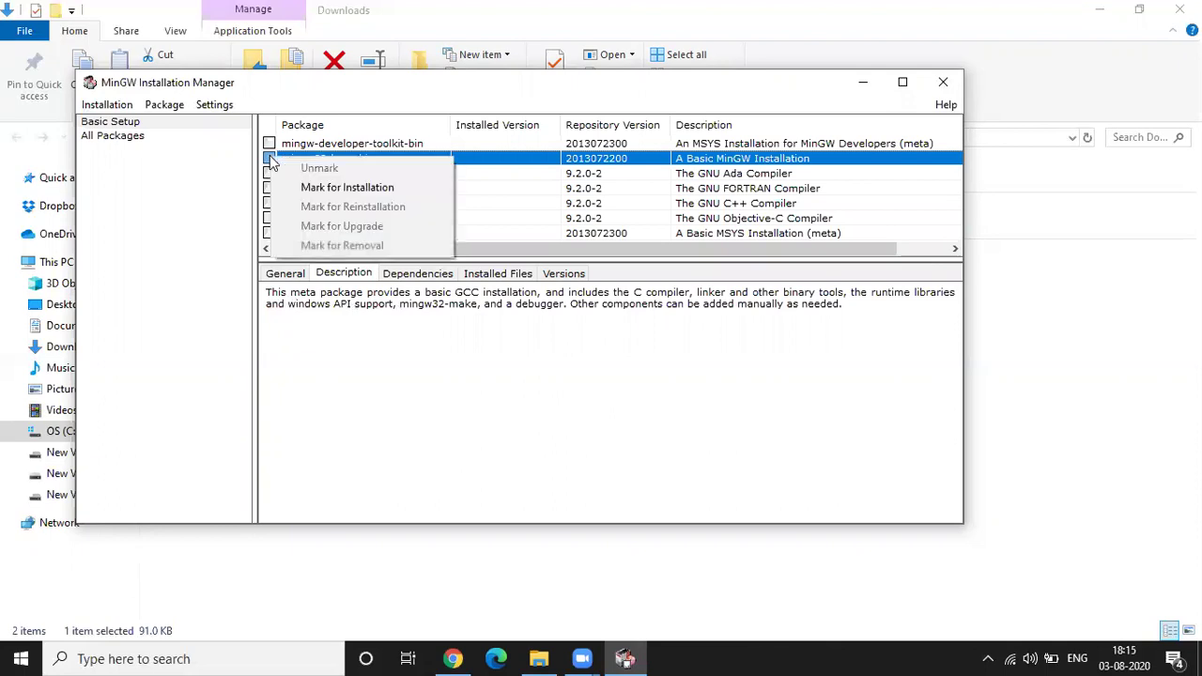
left_click(318, 189)
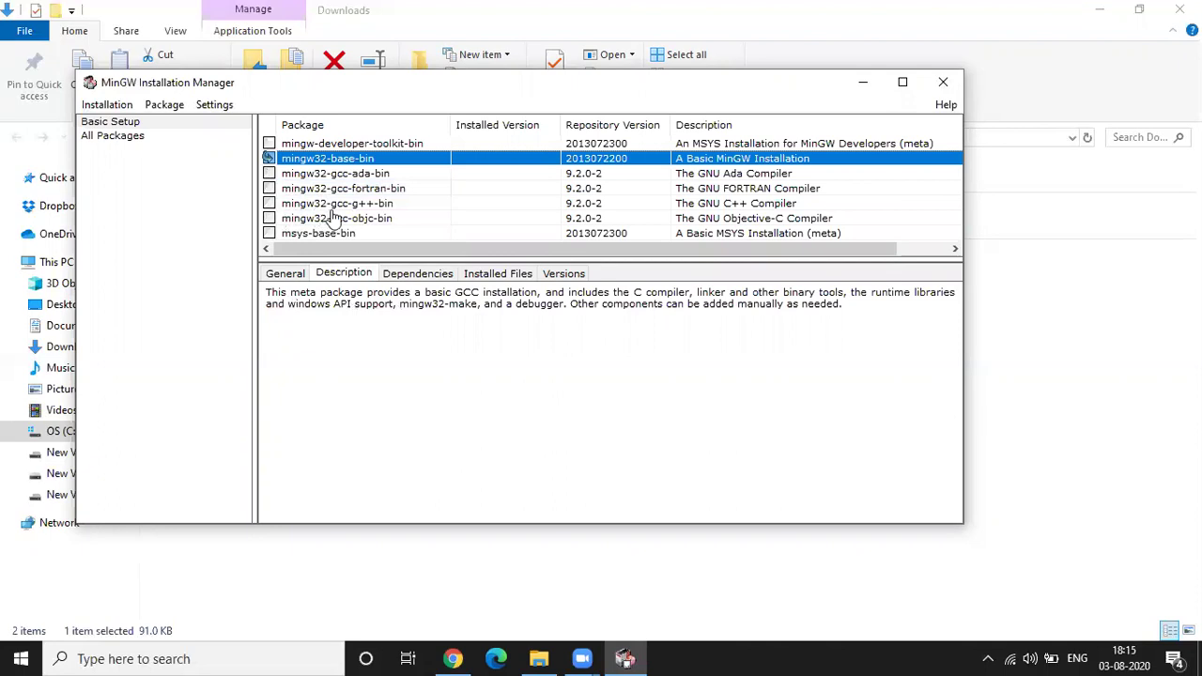
left_click(270, 205)
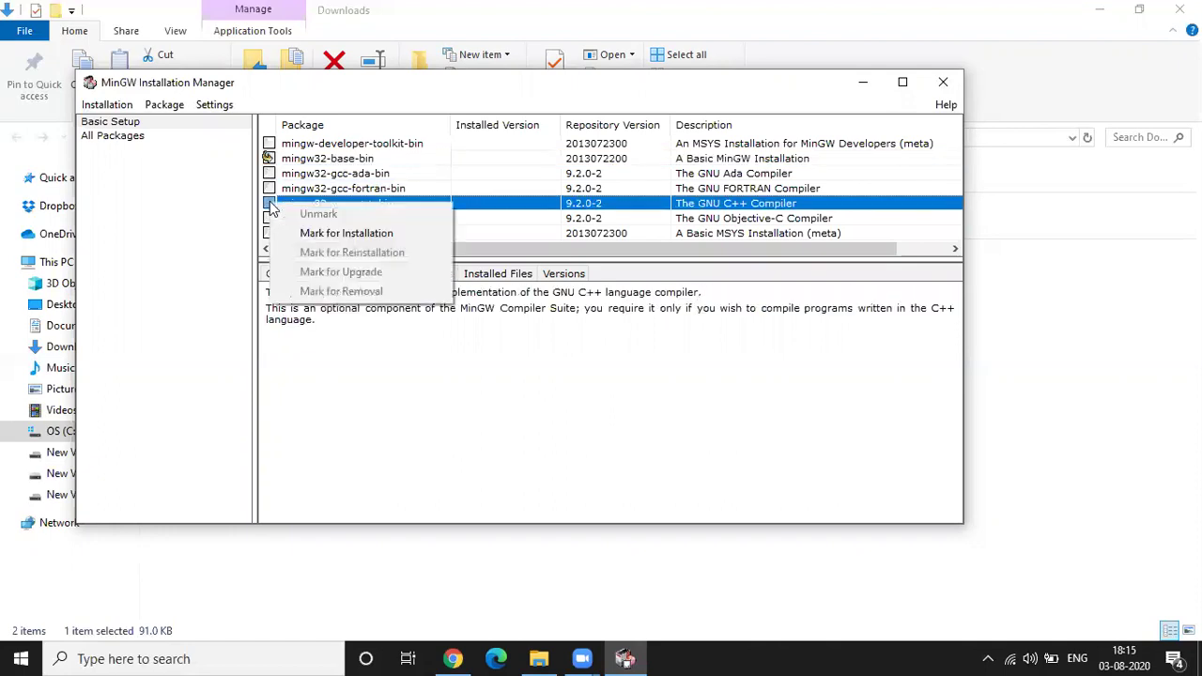
left_click(323, 232)
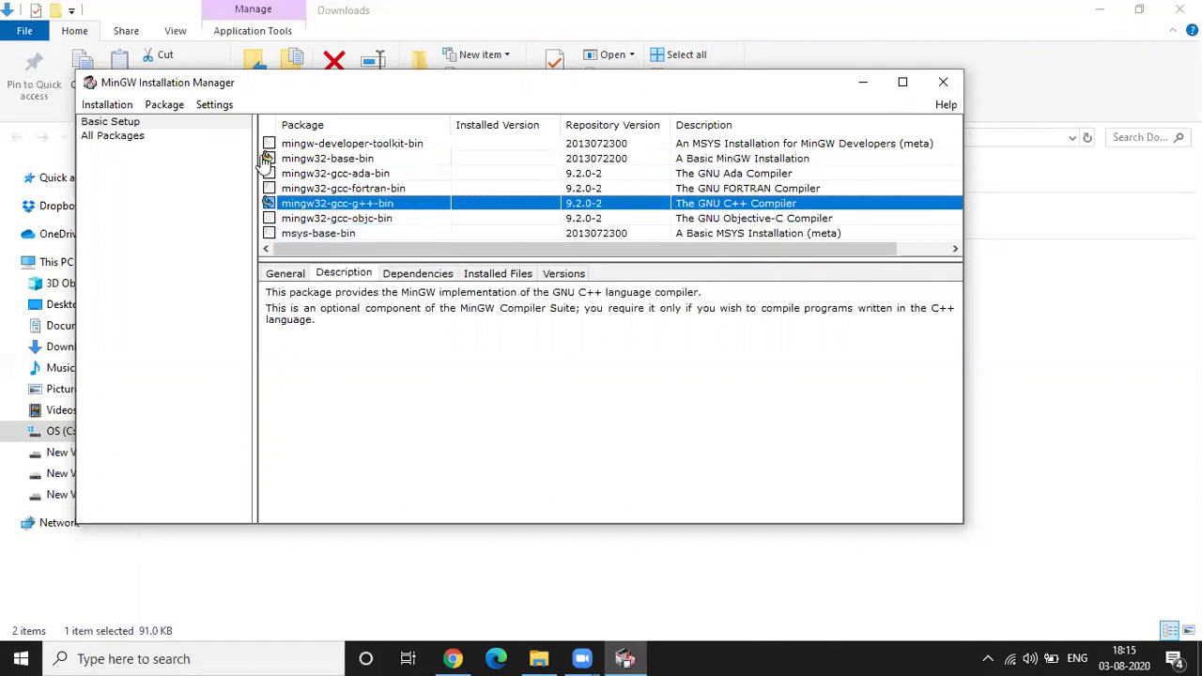
Step: Apply the pending package changes to install the marked packages, and close the MinGW Installation Manager
left_click(106, 105)
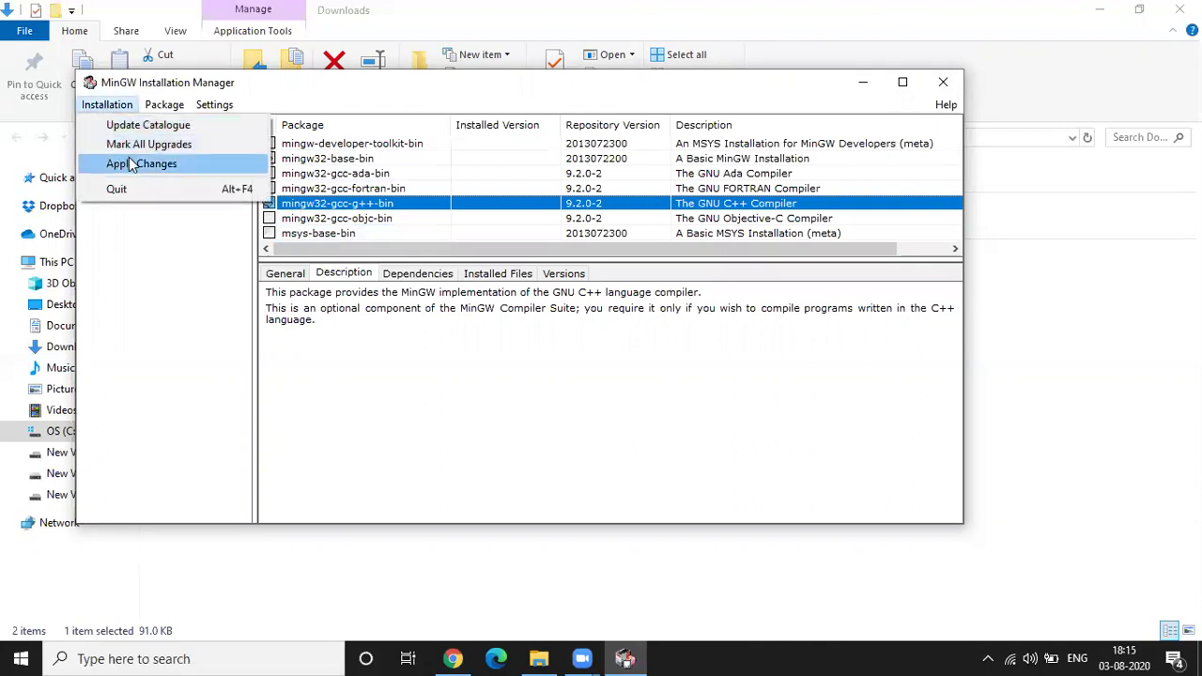
left_click(133, 166)
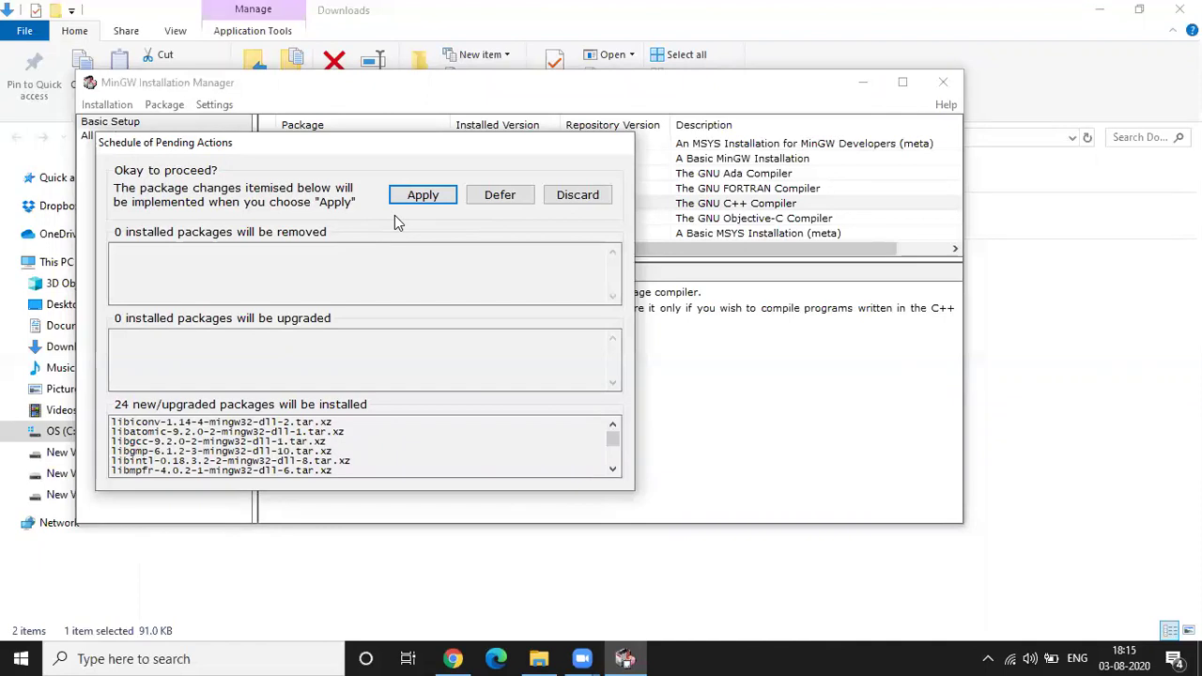
left_click(423, 195)
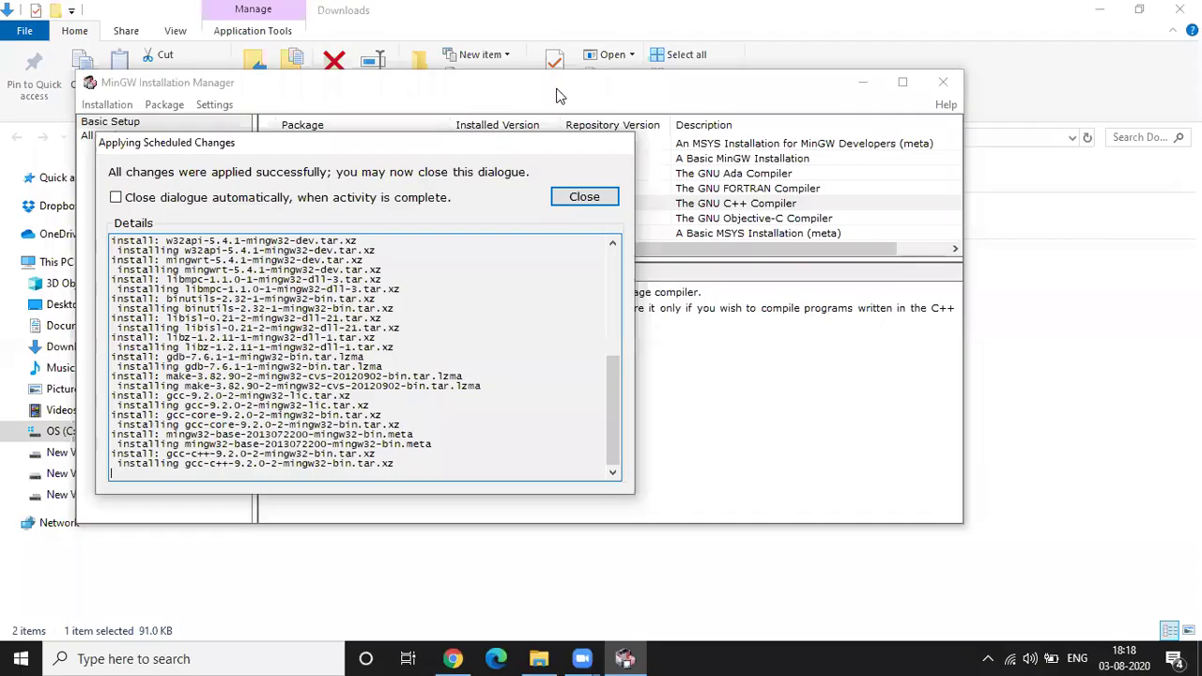
left_click(575, 199)
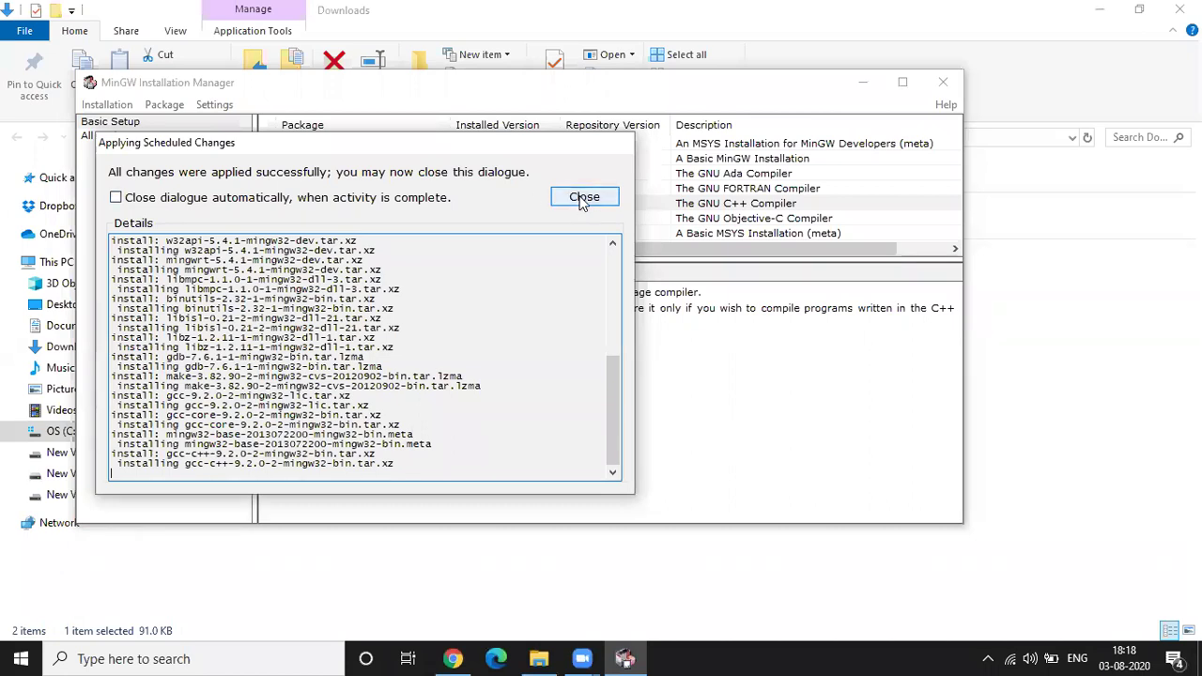
left_click(582, 201)
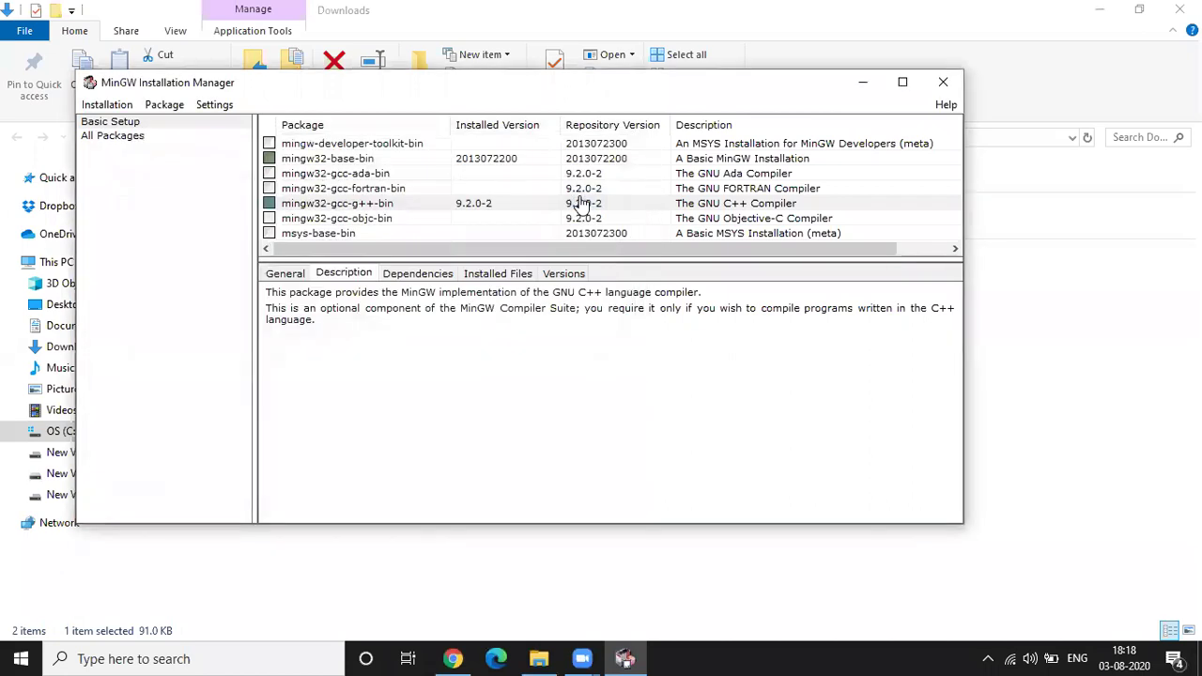
left_click(951, 84)
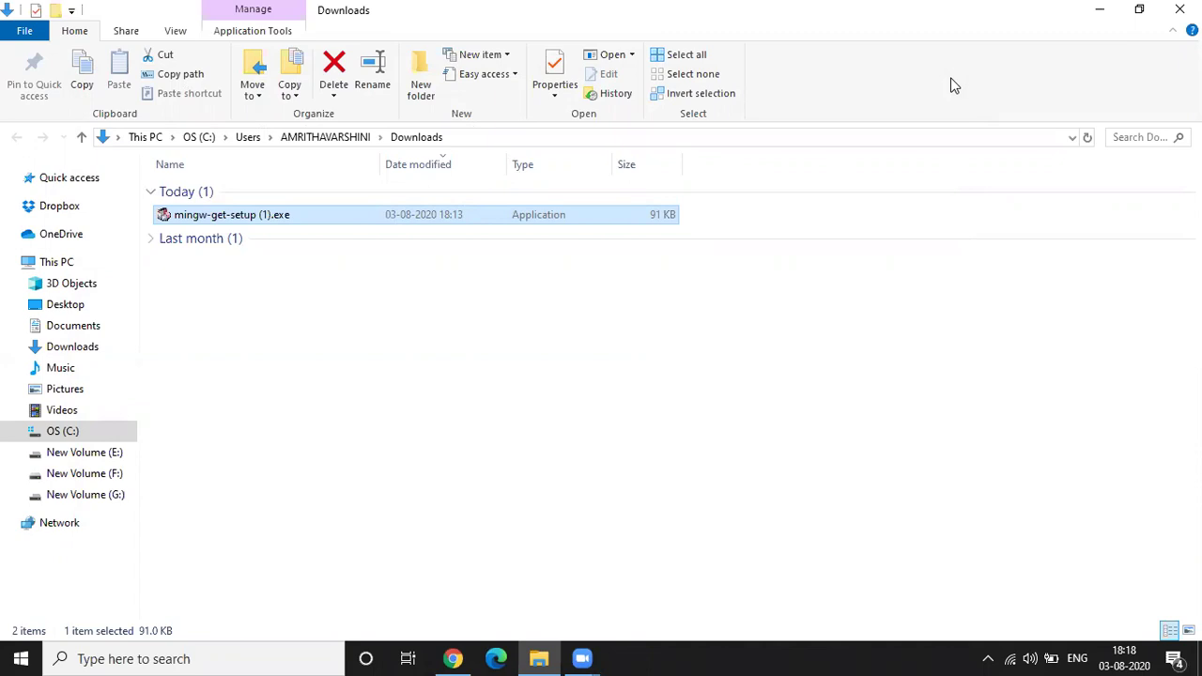
Step: Minimize the open windows and open the C:\MinGW\bin folder from This PC in File Explorer
left_click(1101, 11)
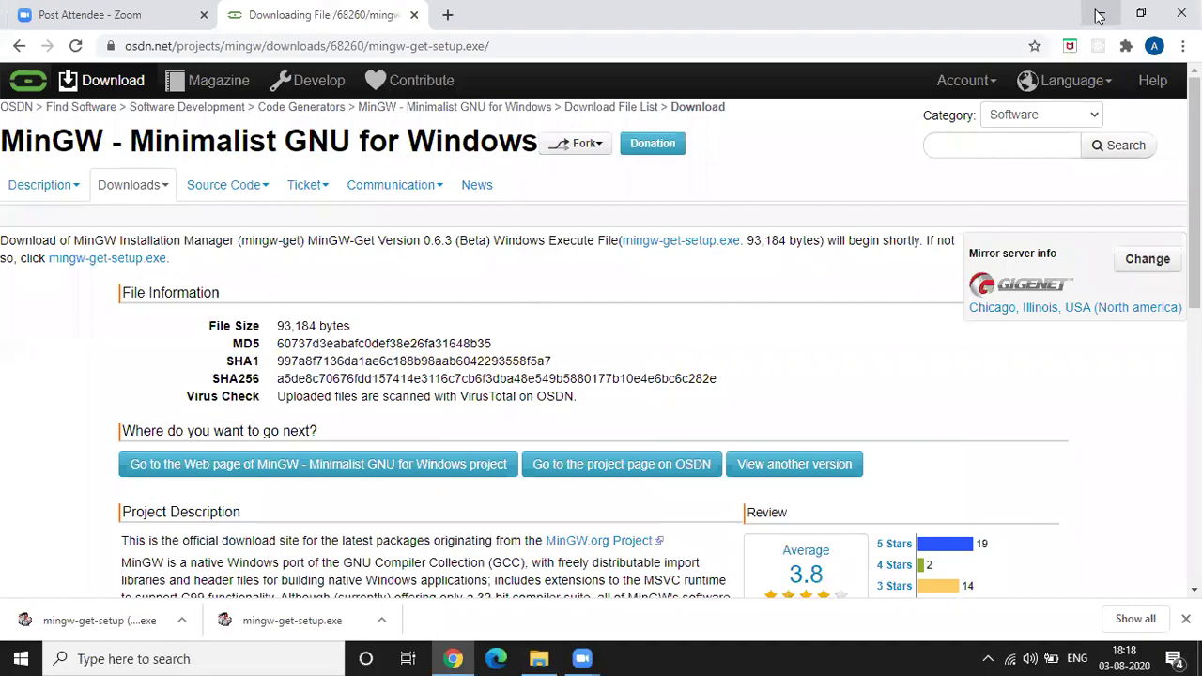
left_click(1099, 14)
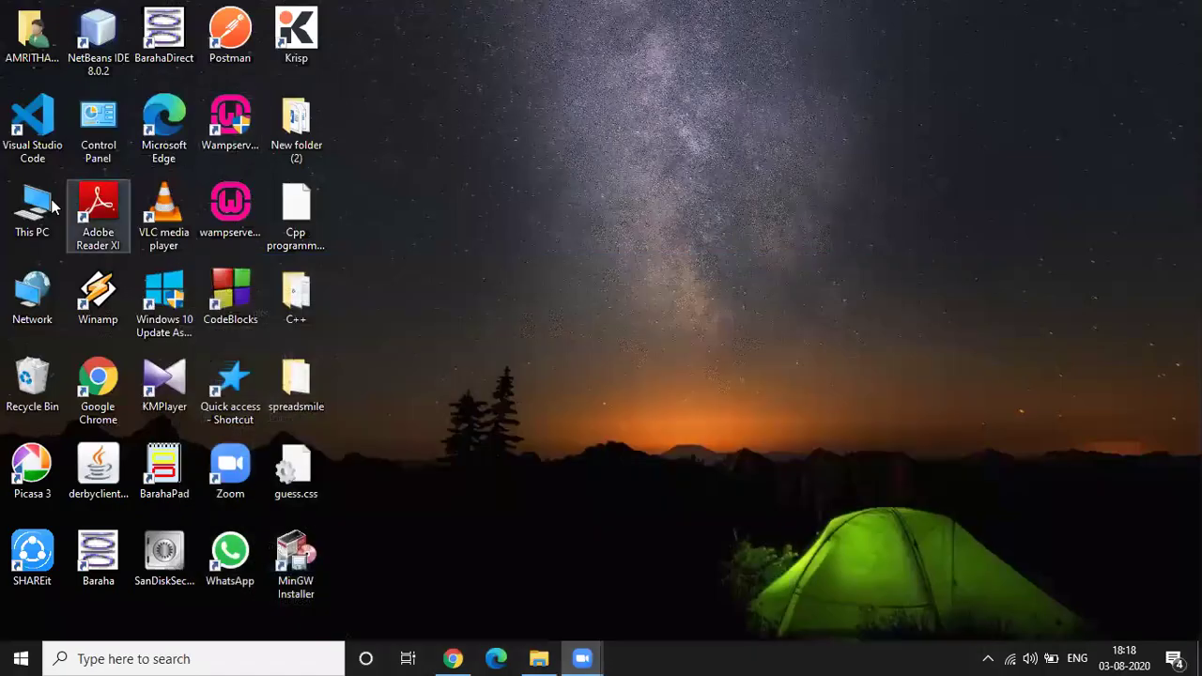
double_click(28, 223)
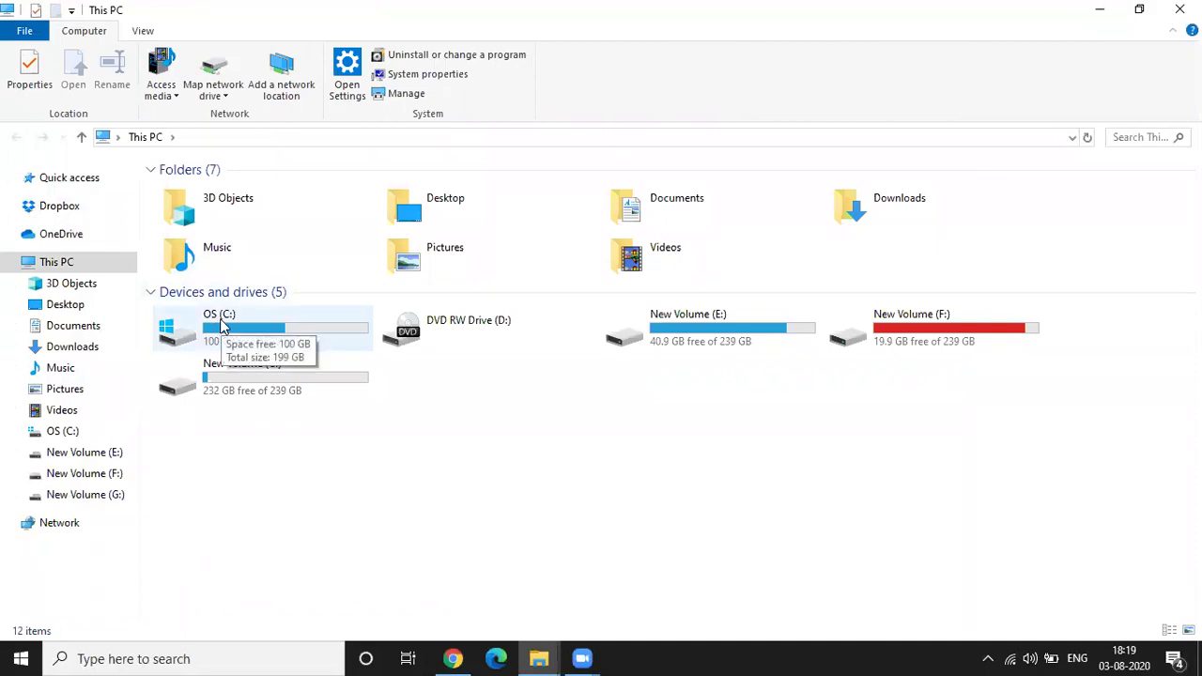
double_click(221, 324)
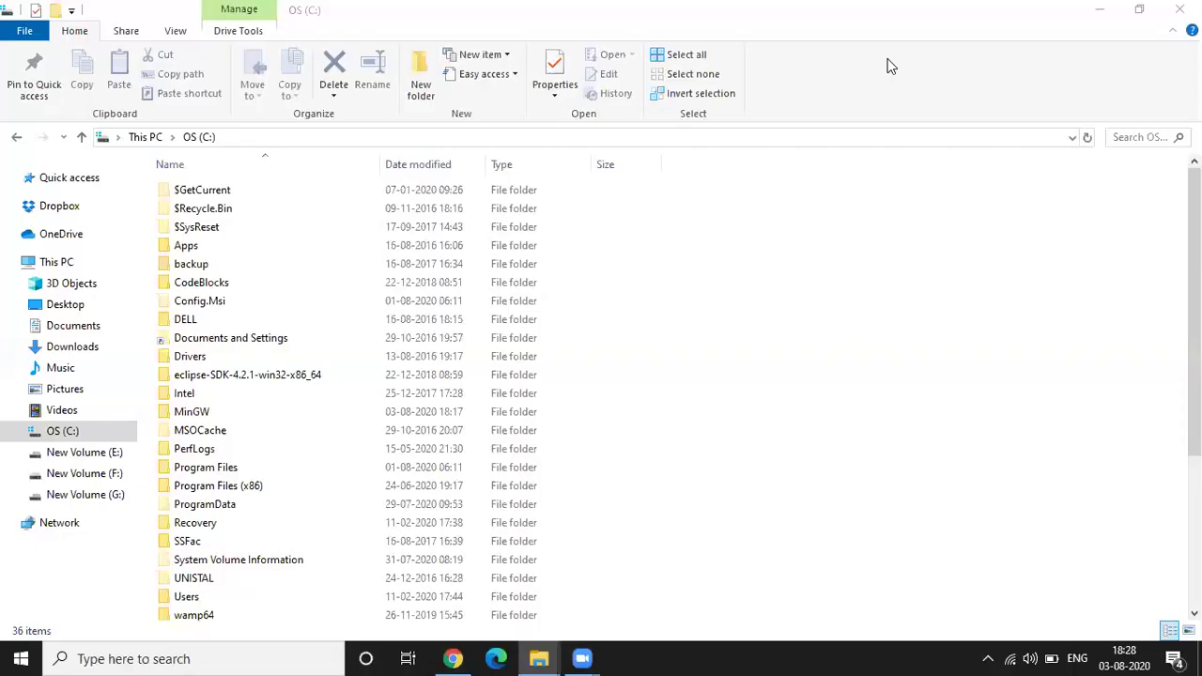
double_click(205, 413)
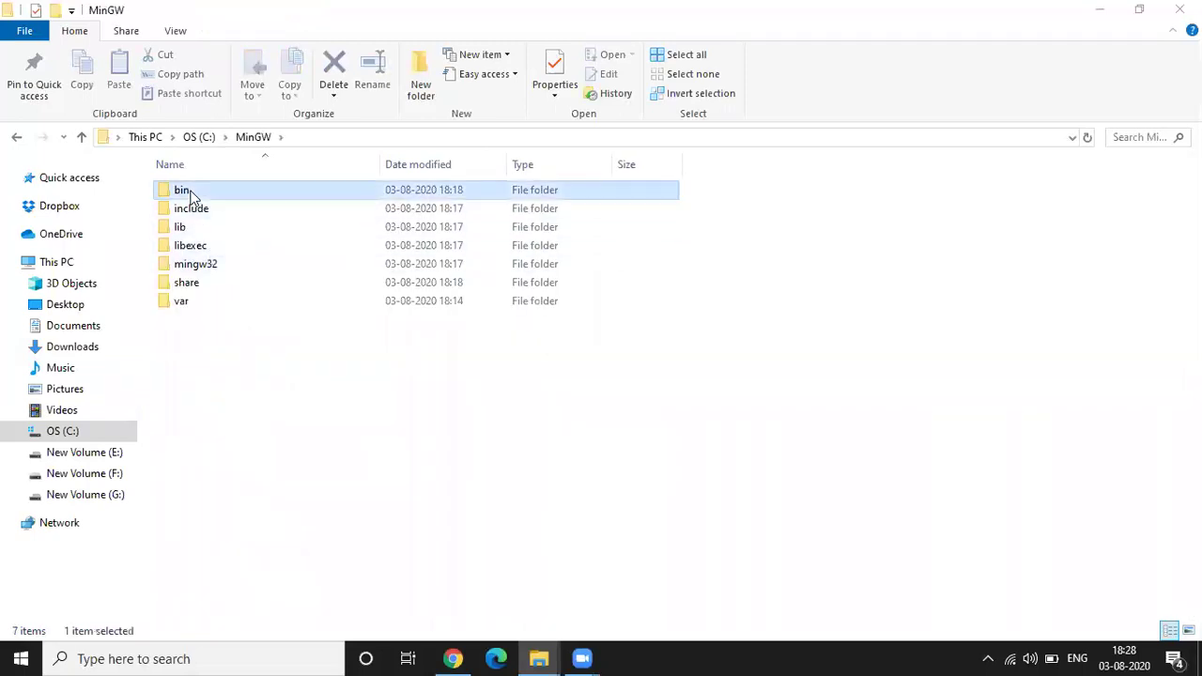
double_click(188, 192)
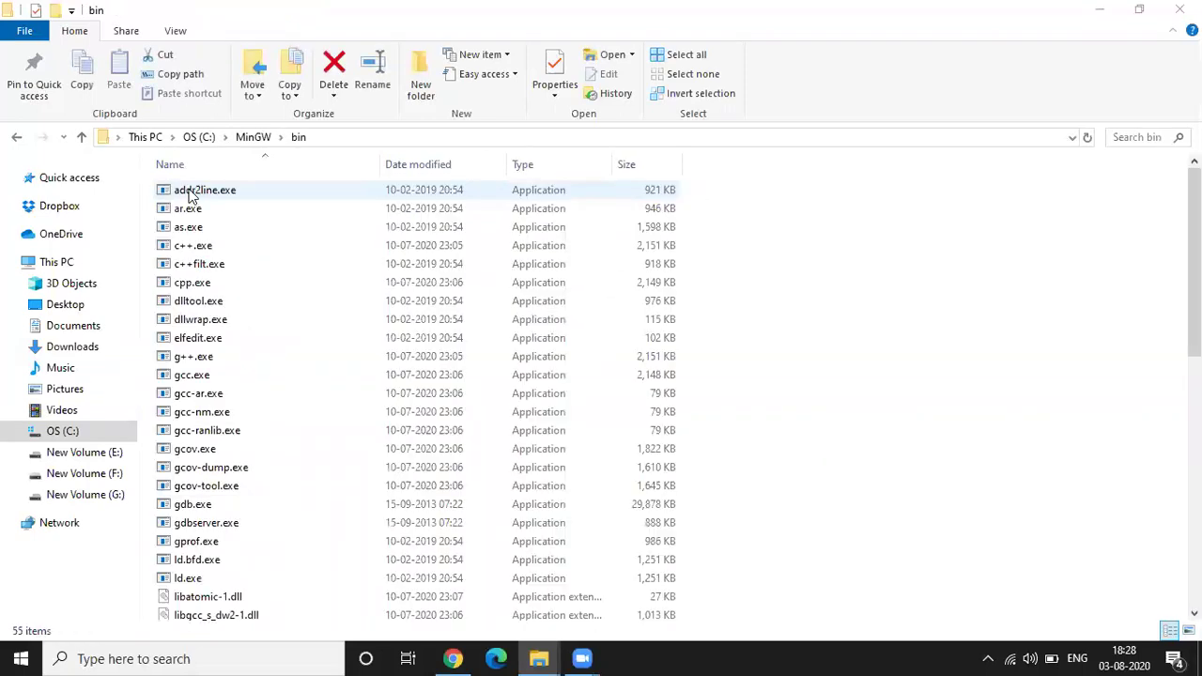
Step: Copy the full path of the open bin folder, C:\MinGW\bin, and minimize the File Explorer window
left_click(343, 138)
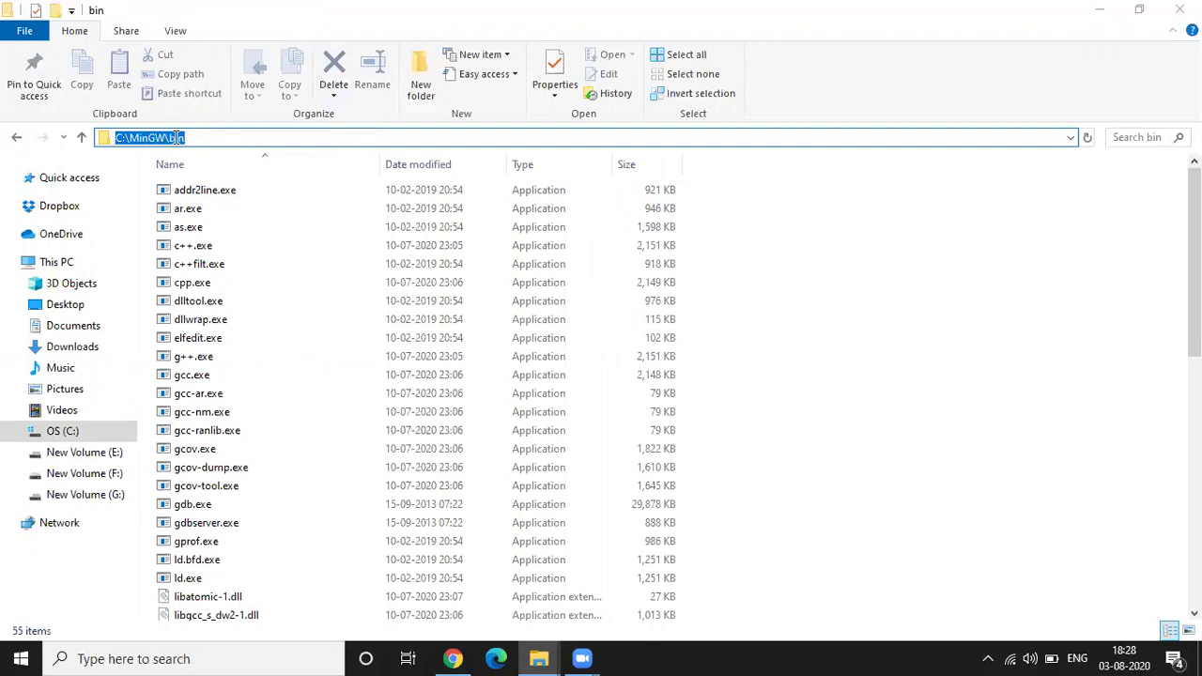
right_click(176, 138)
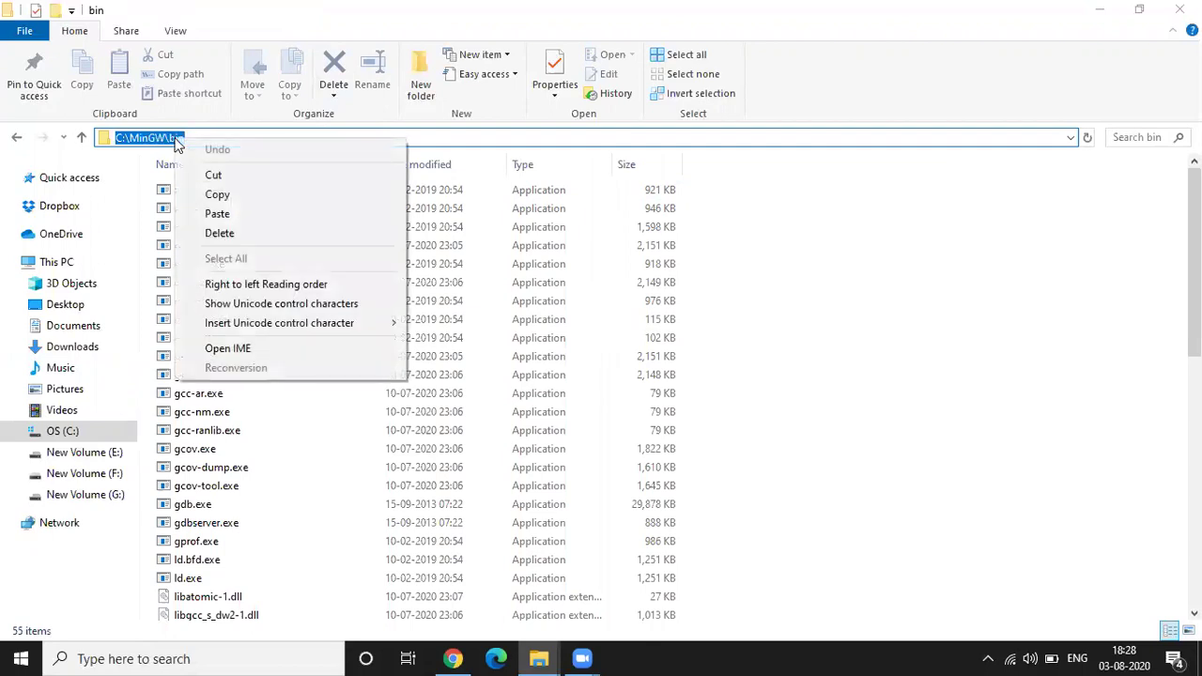
left_click(217, 195)
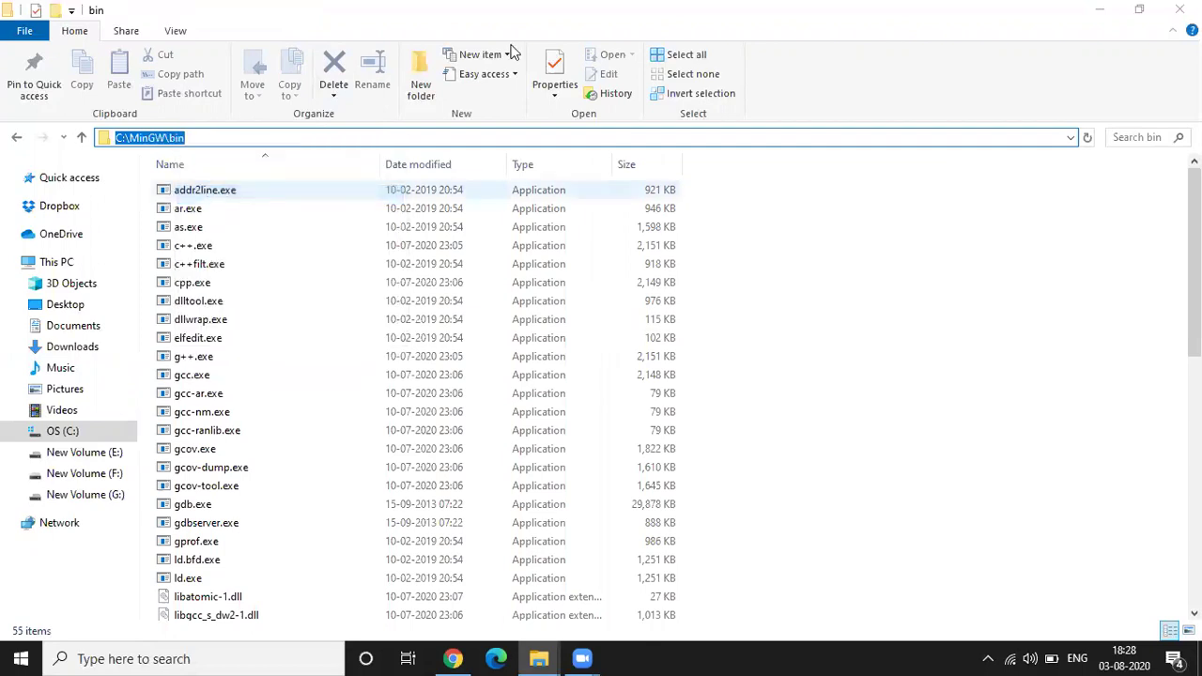
left_click(1102, 12)
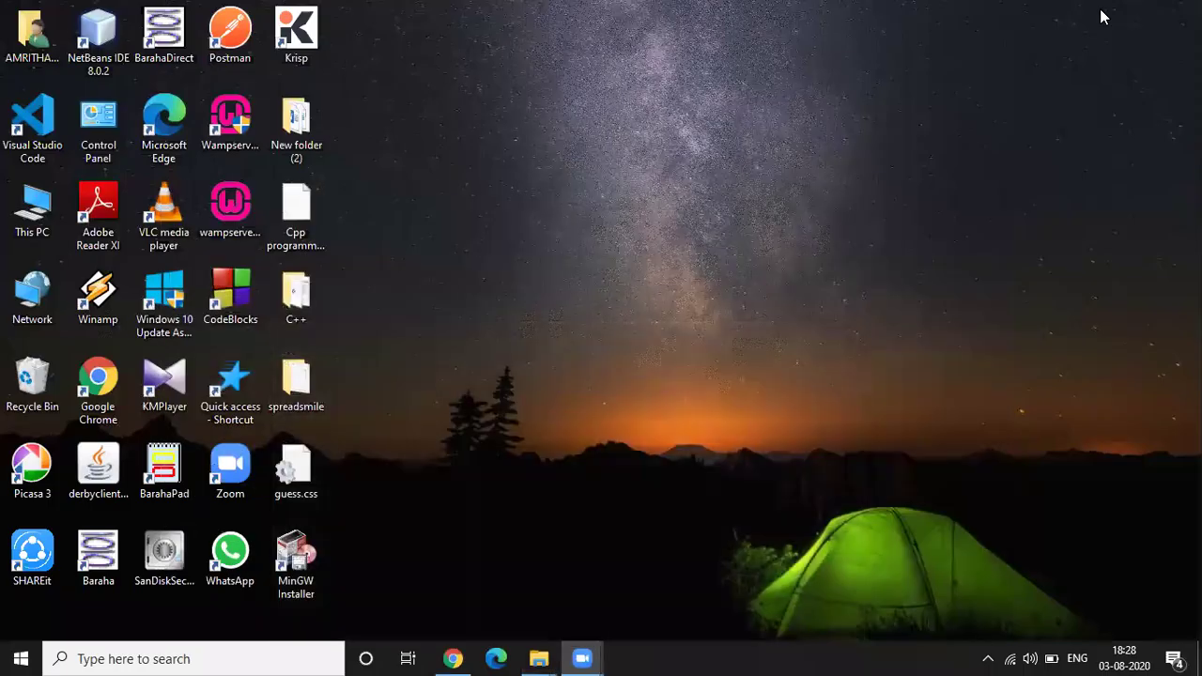
Step: Open the Environment Variables dialog from the advanced system settings in Control Panel's System and Security section
left_click(178, 656)
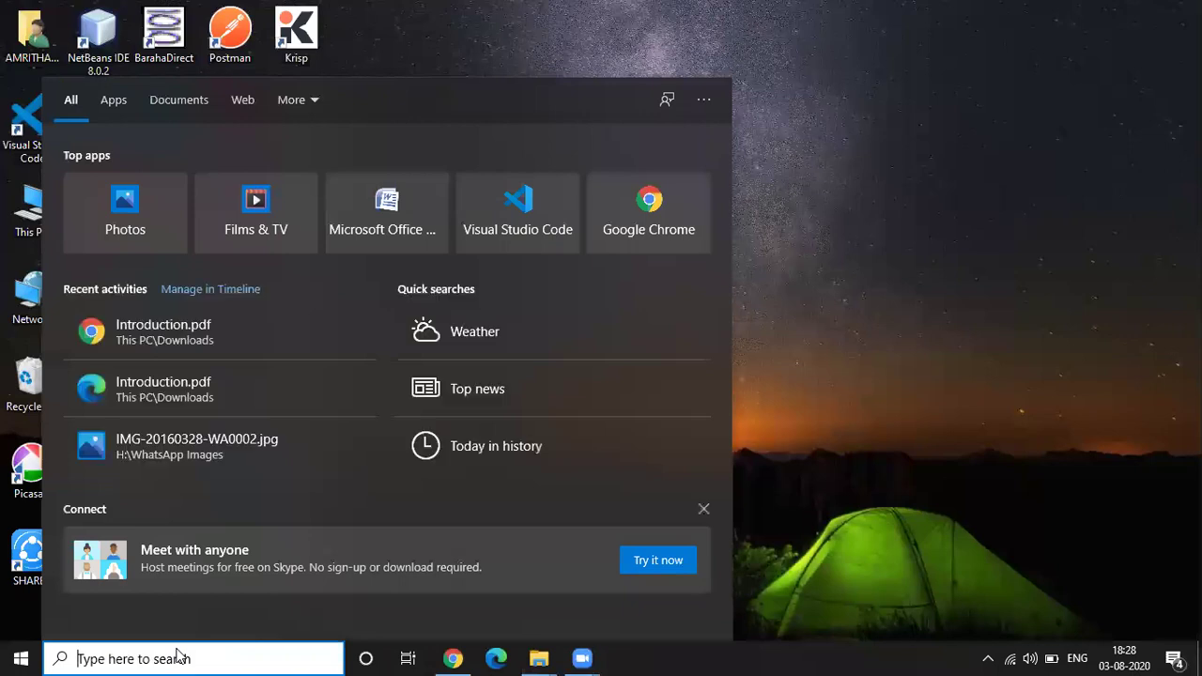
type("cont")
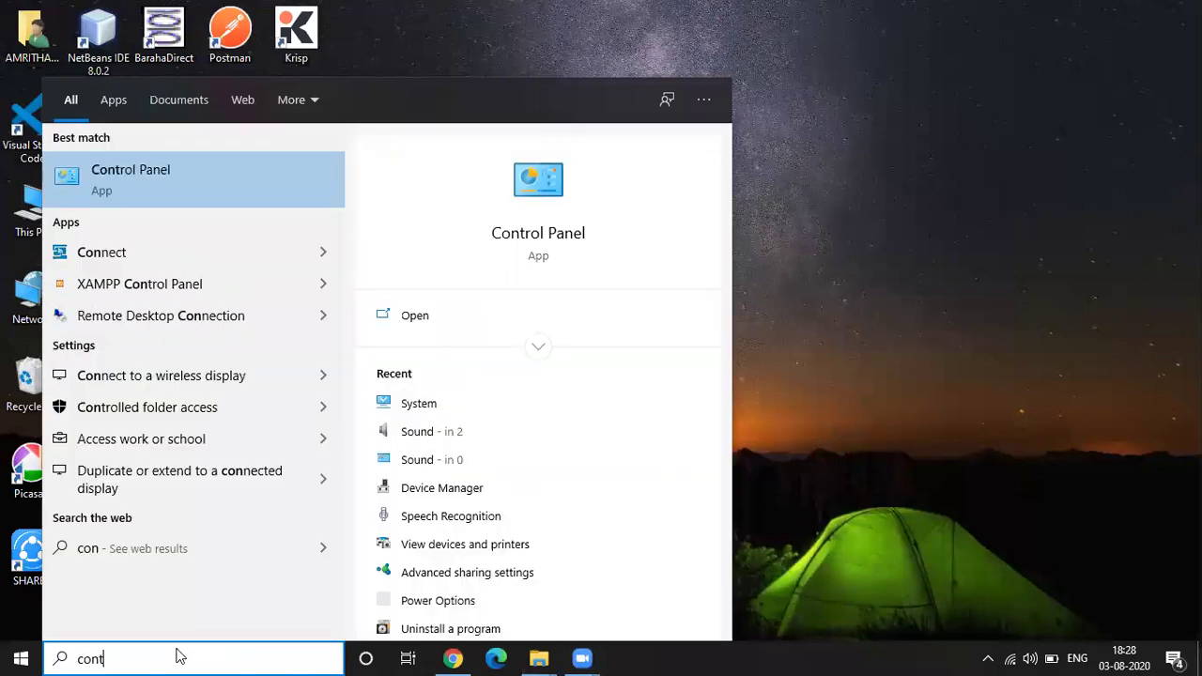
left_click(141, 188)
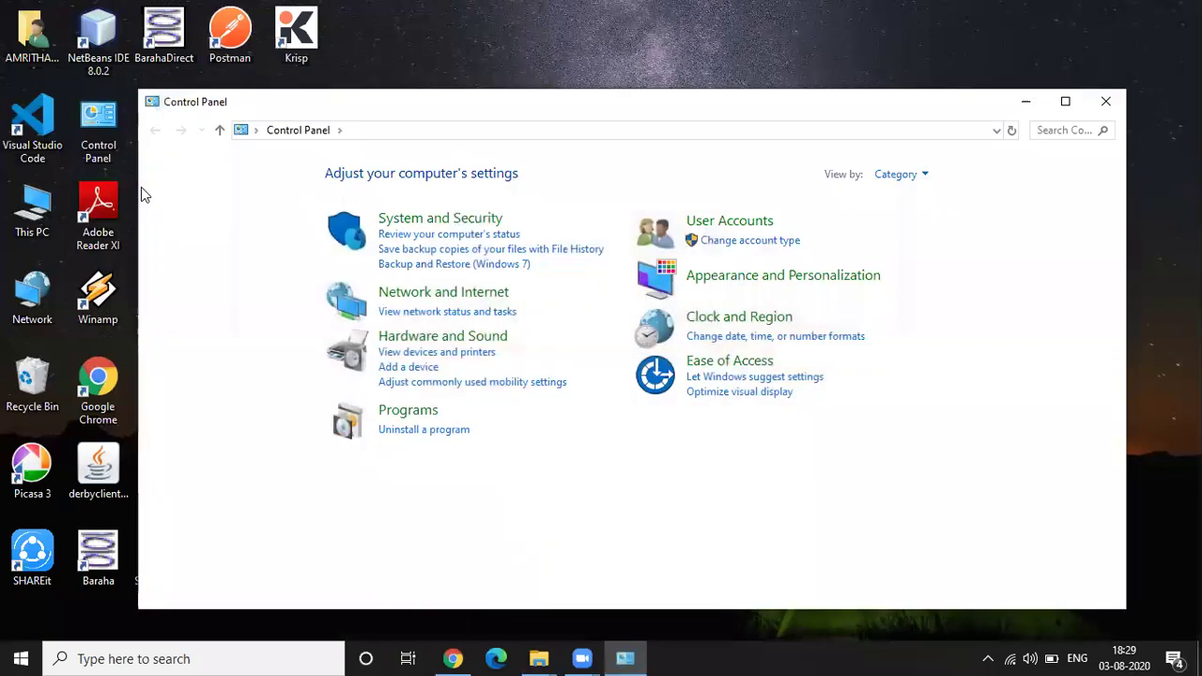
left_click(424, 222)
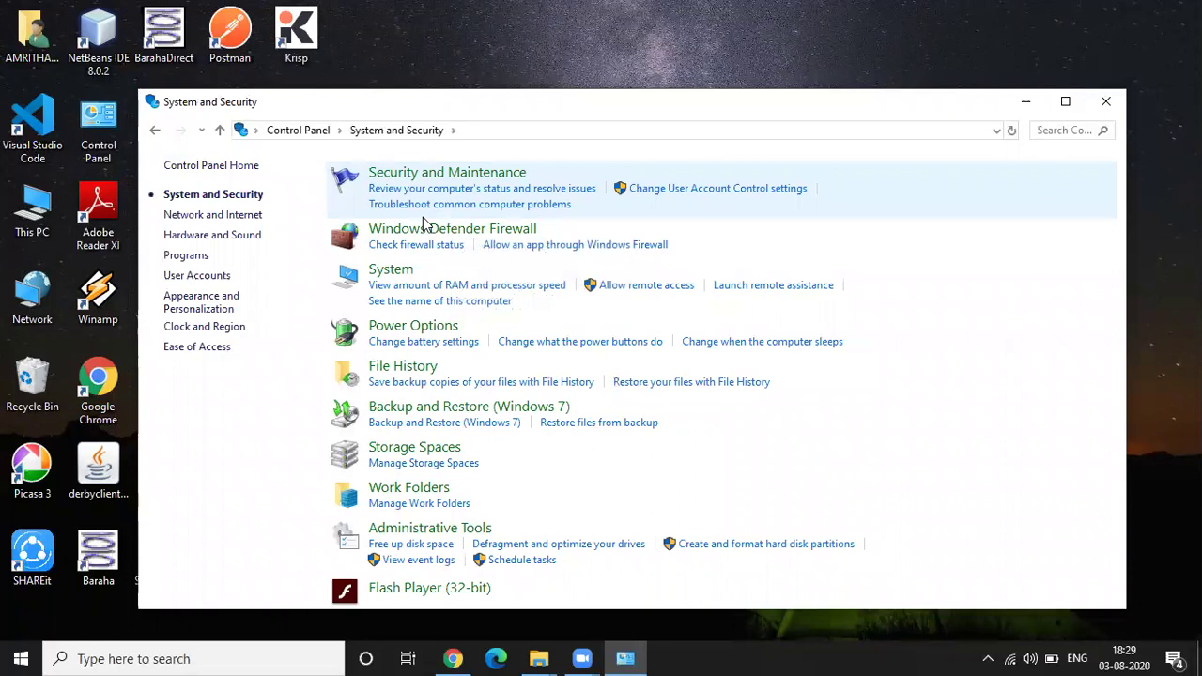
left_click(390, 272)
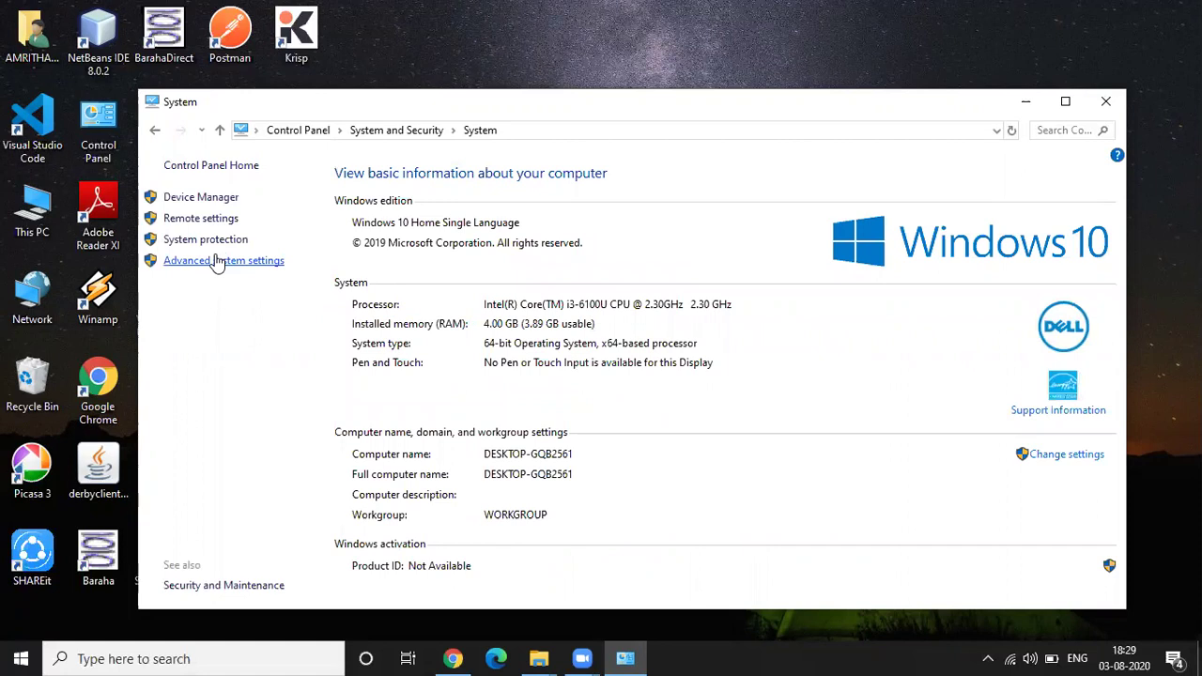
left_click(215, 261)
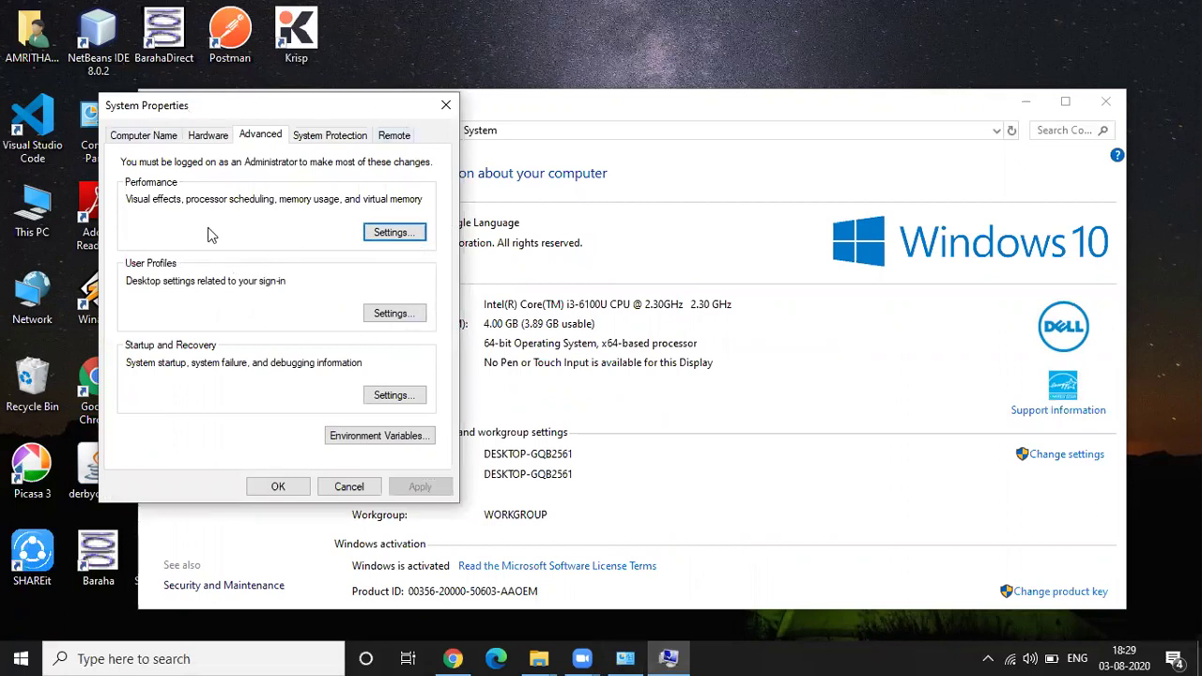
left_click(372, 438)
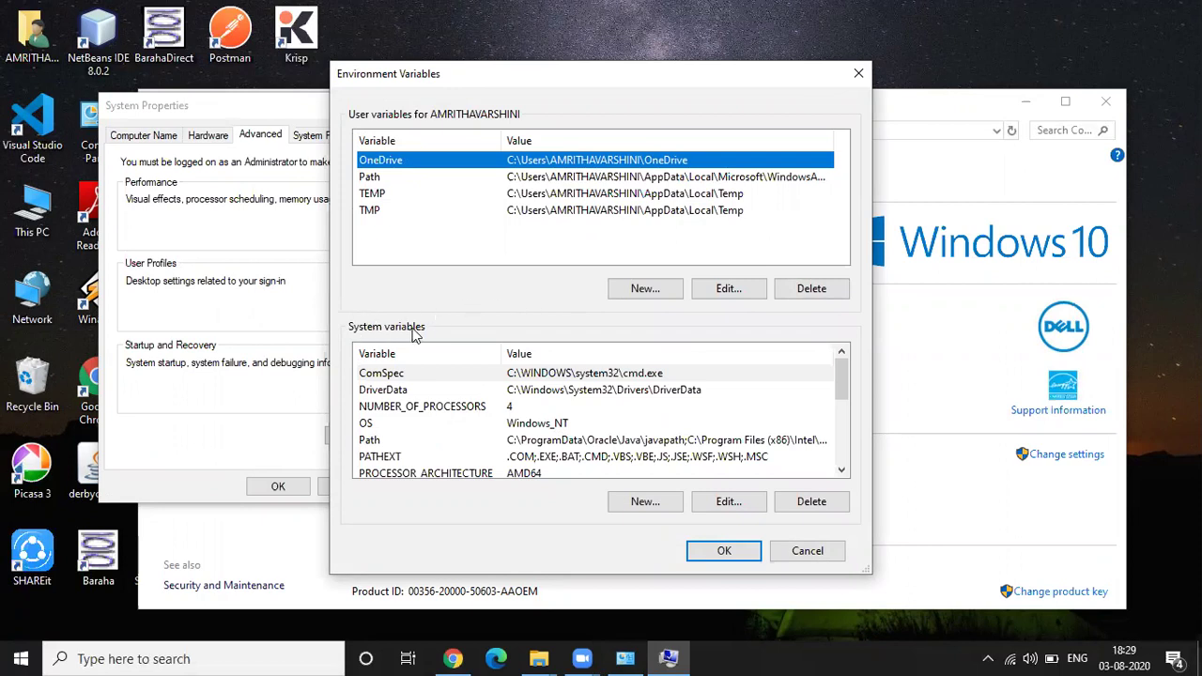
Step: Add C:\MinGW\bin as a new entry to the system Path variable, confirm all dialogs and close the System window
left_click(449, 444)
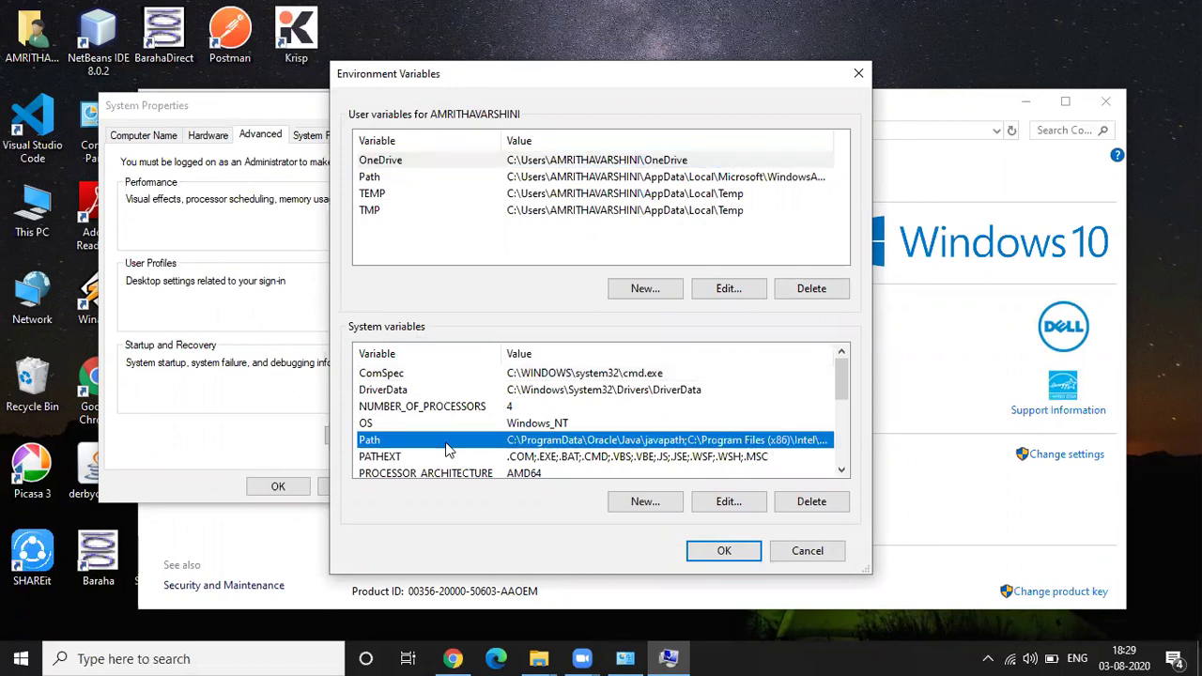
left_click(734, 505)
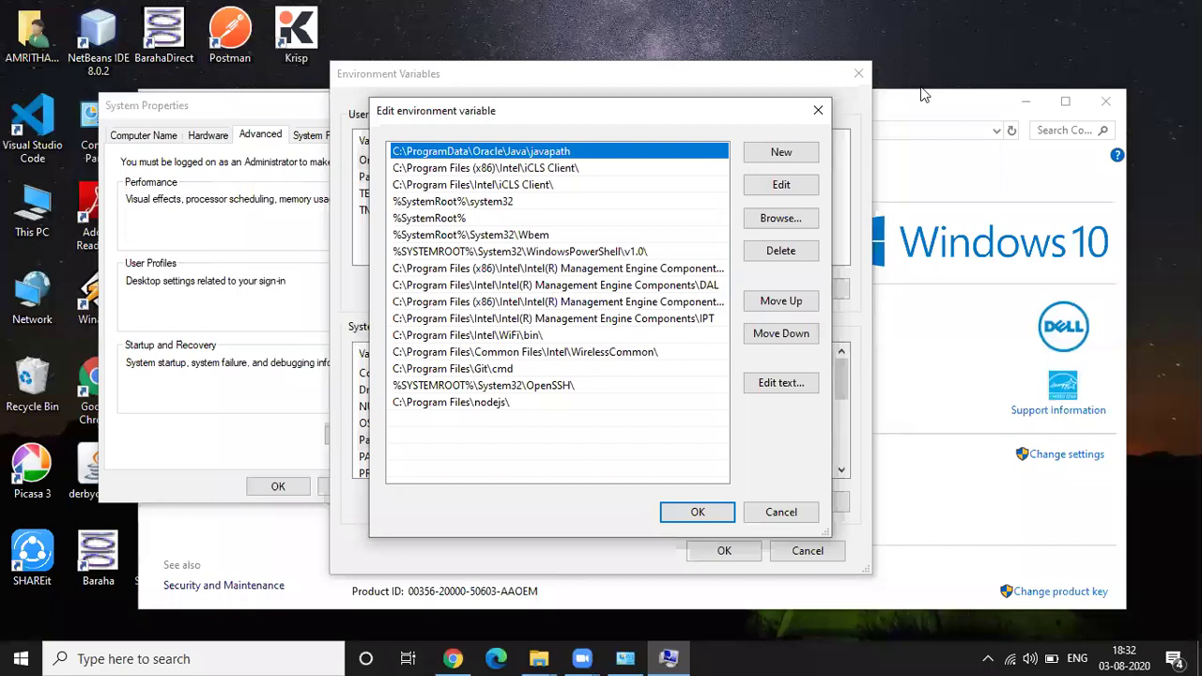
left_click(785, 154)
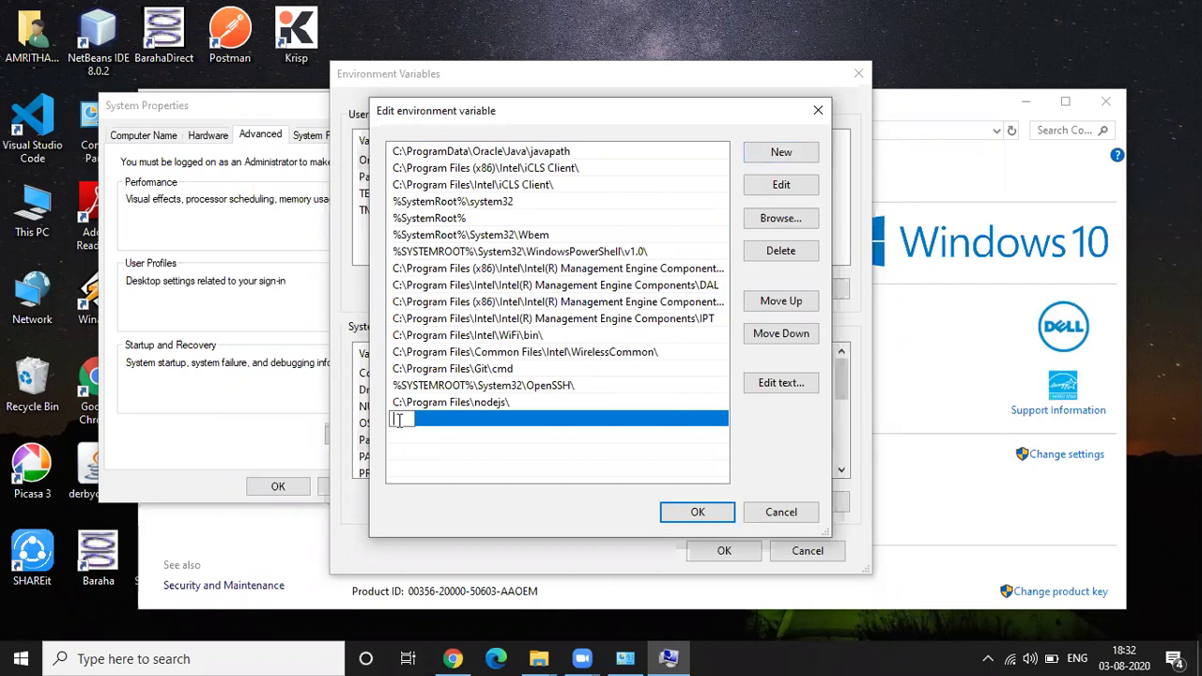
type("C:\\MinGW\\bin")
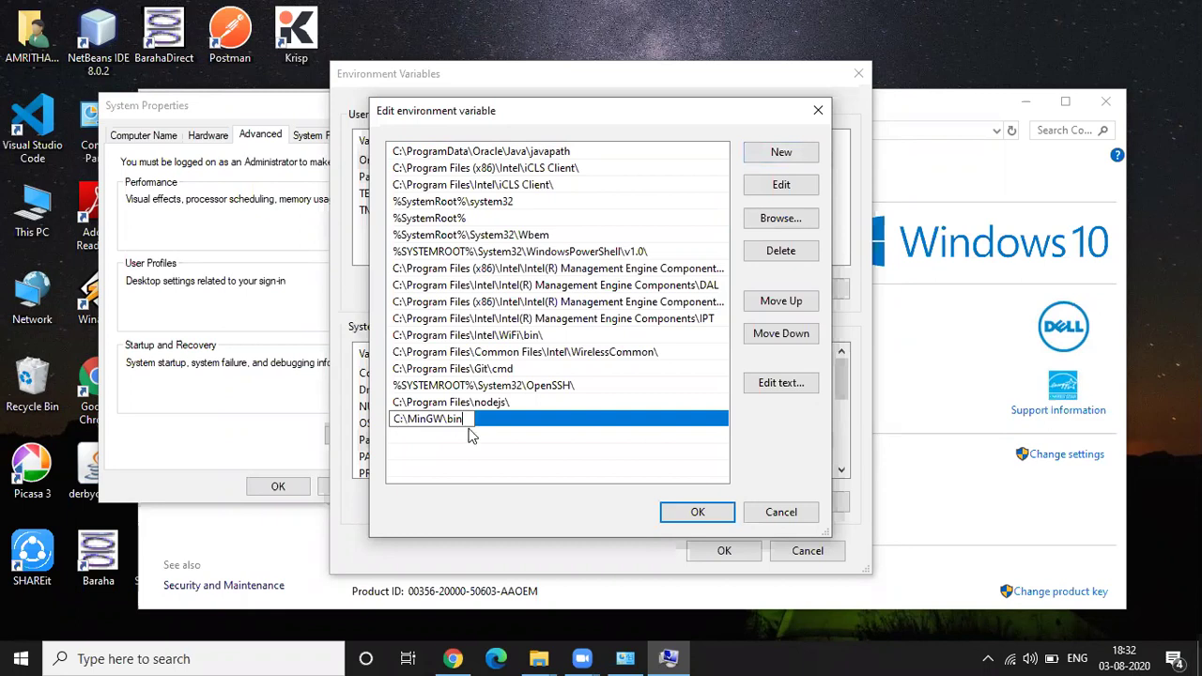
left_click(485, 451)
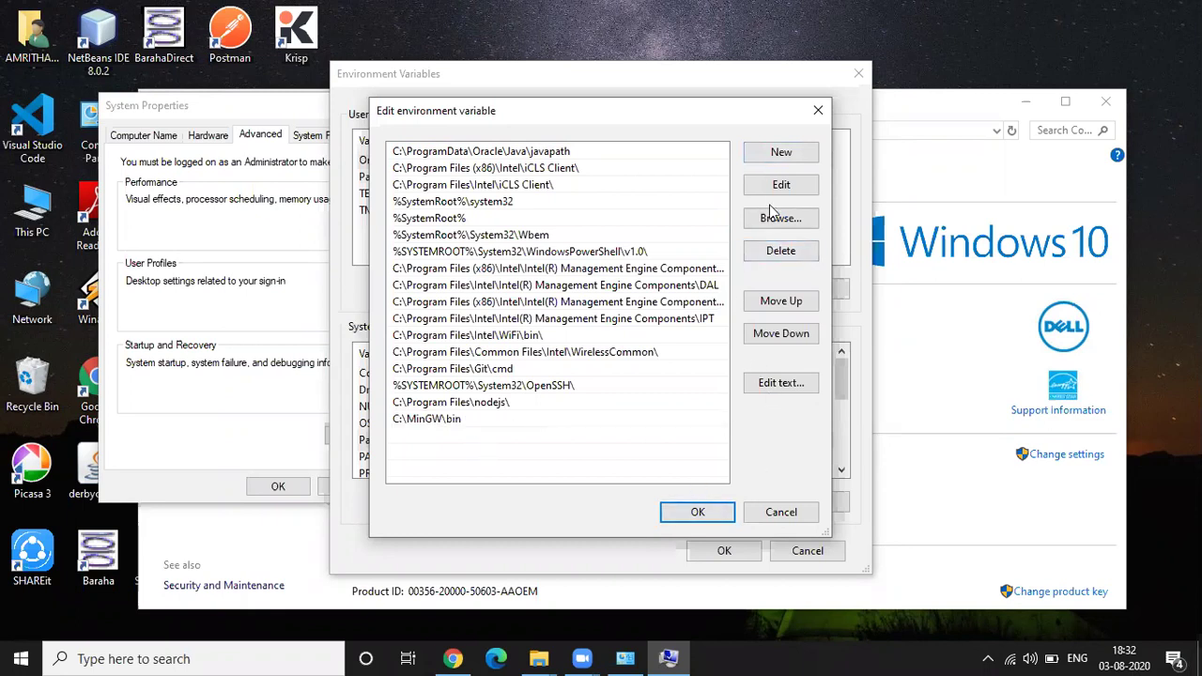
left_click(695, 515)
left_click(726, 550)
left_click(278, 486)
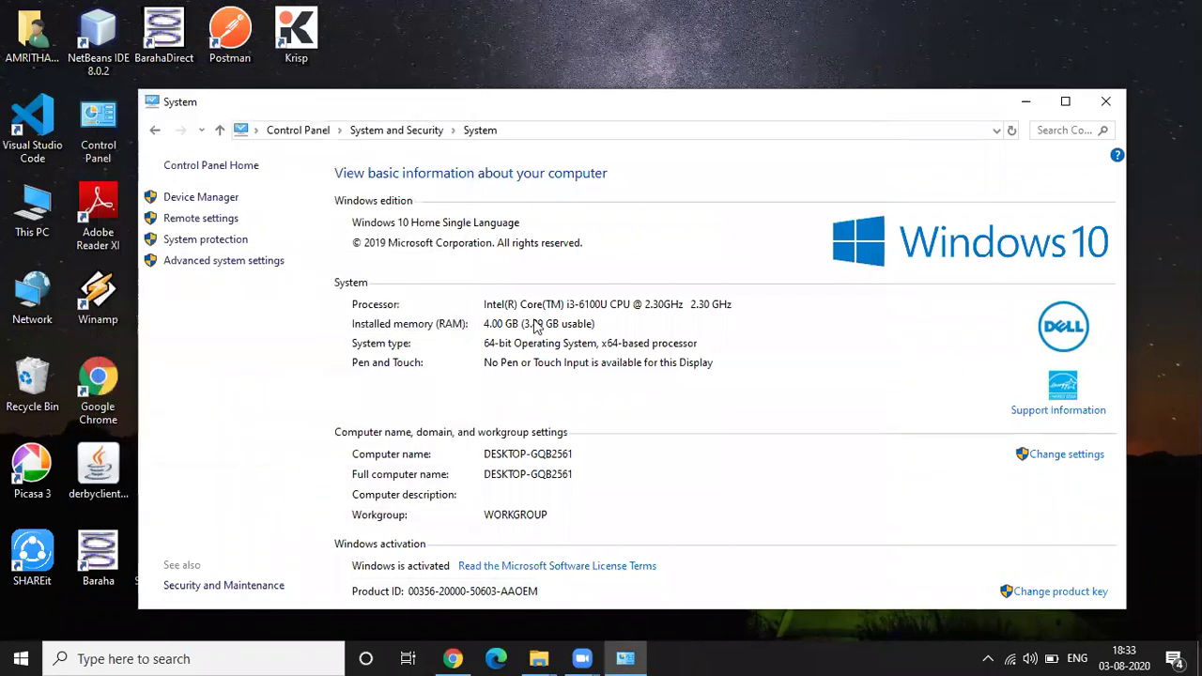
left_click(1109, 102)
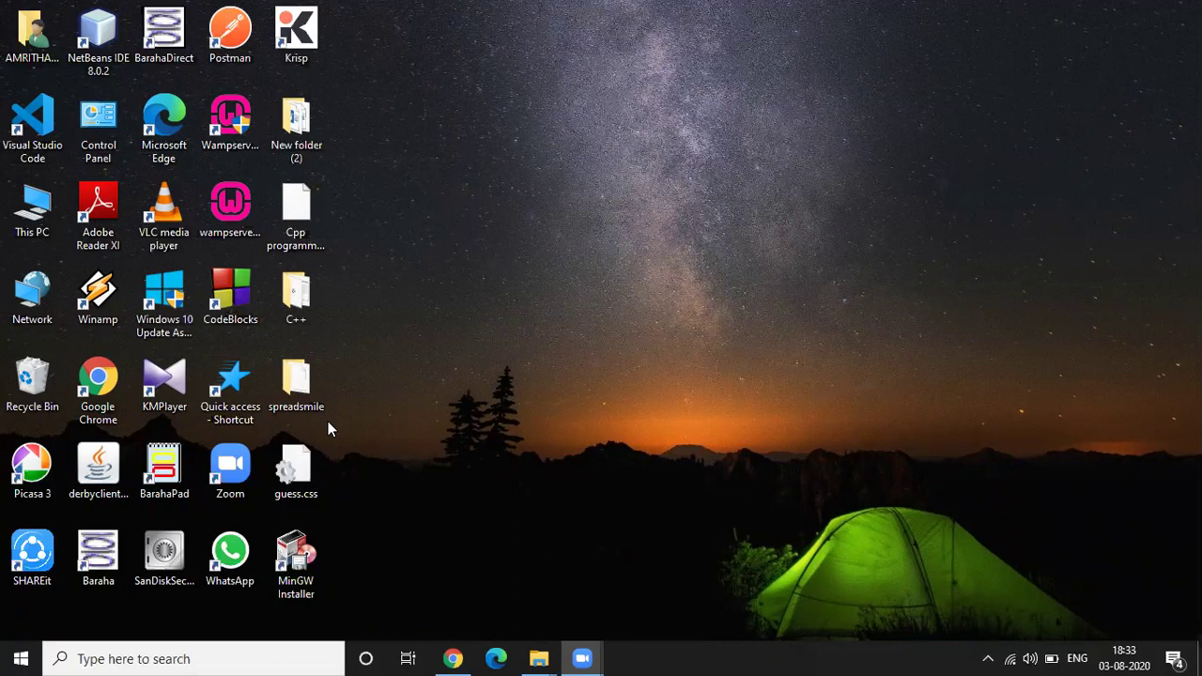
Step: Open Command Prompt and check the installed GCC compiler with gcc --version
left_click(159, 658)
type("cm")
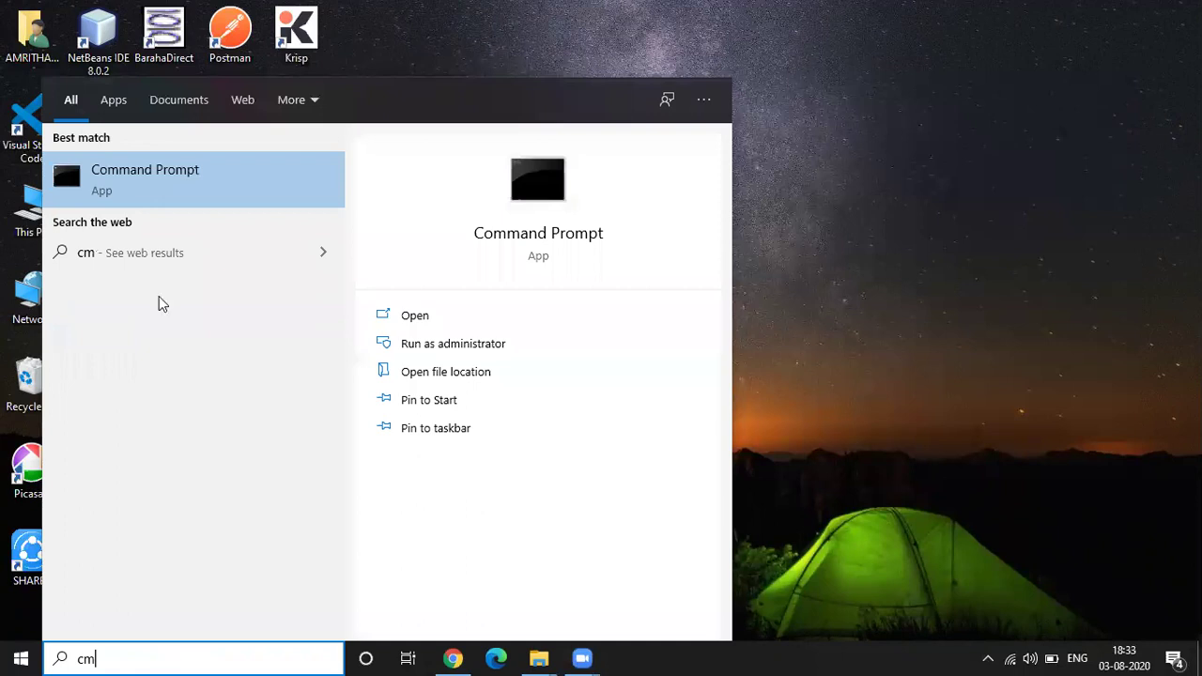
left_click(157, 185)
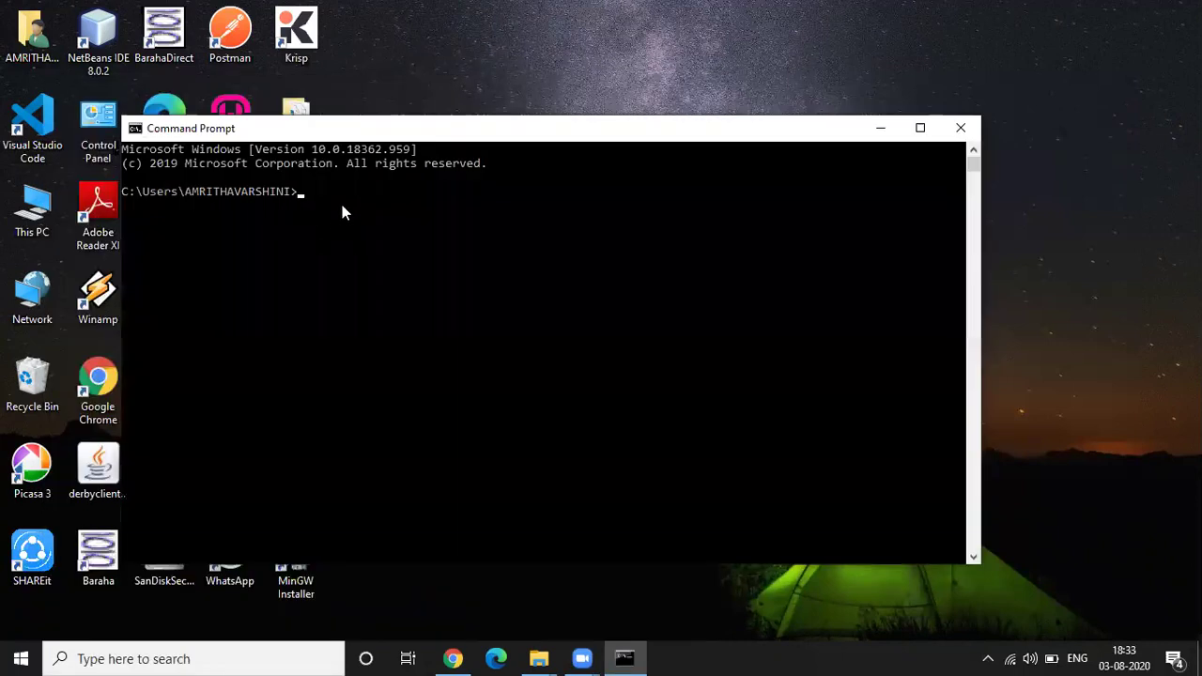
left_click(317, 193)
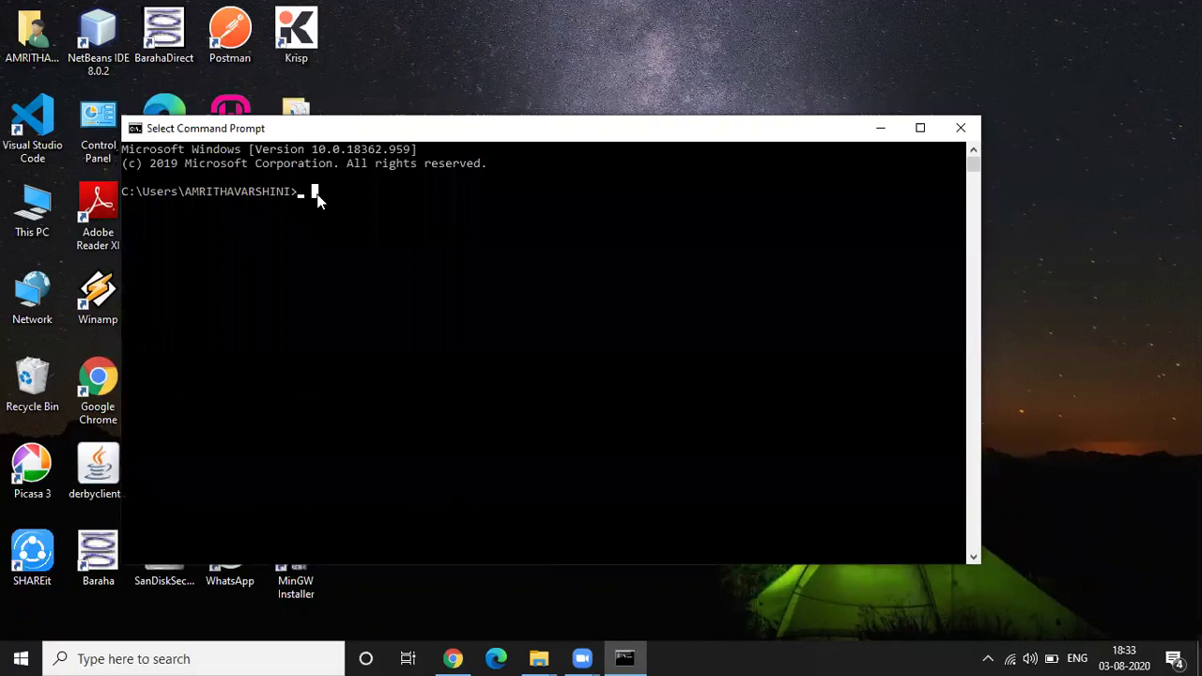
type("gcc")
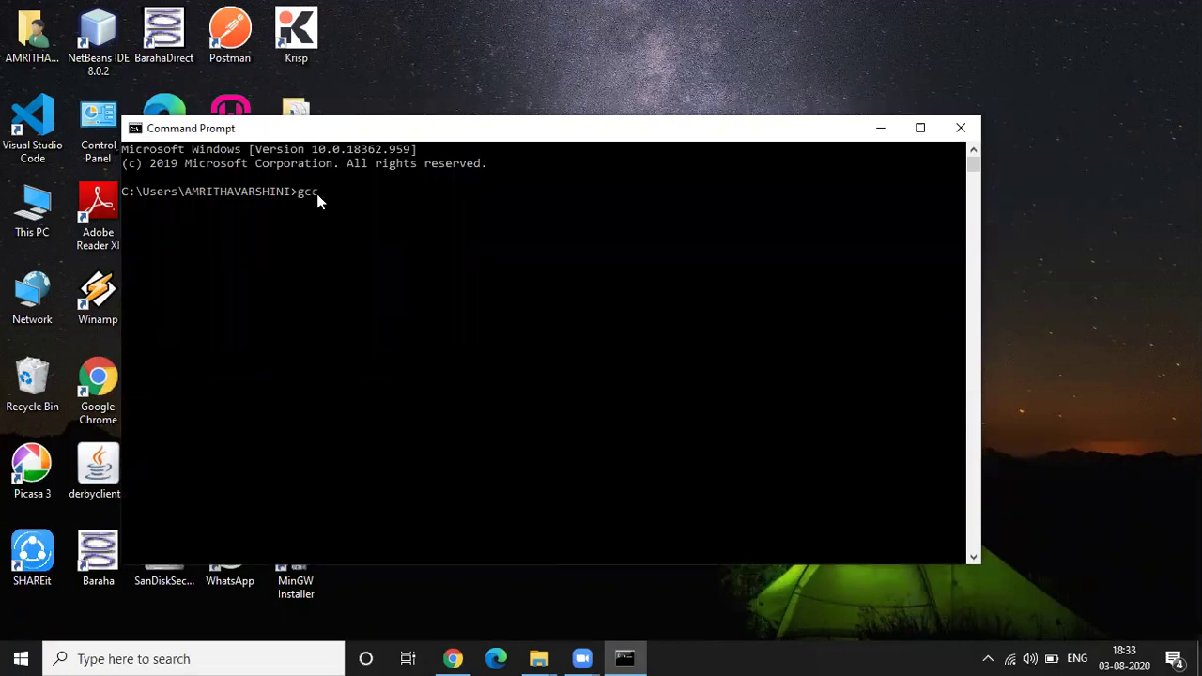
type(" --version")
key("Return")
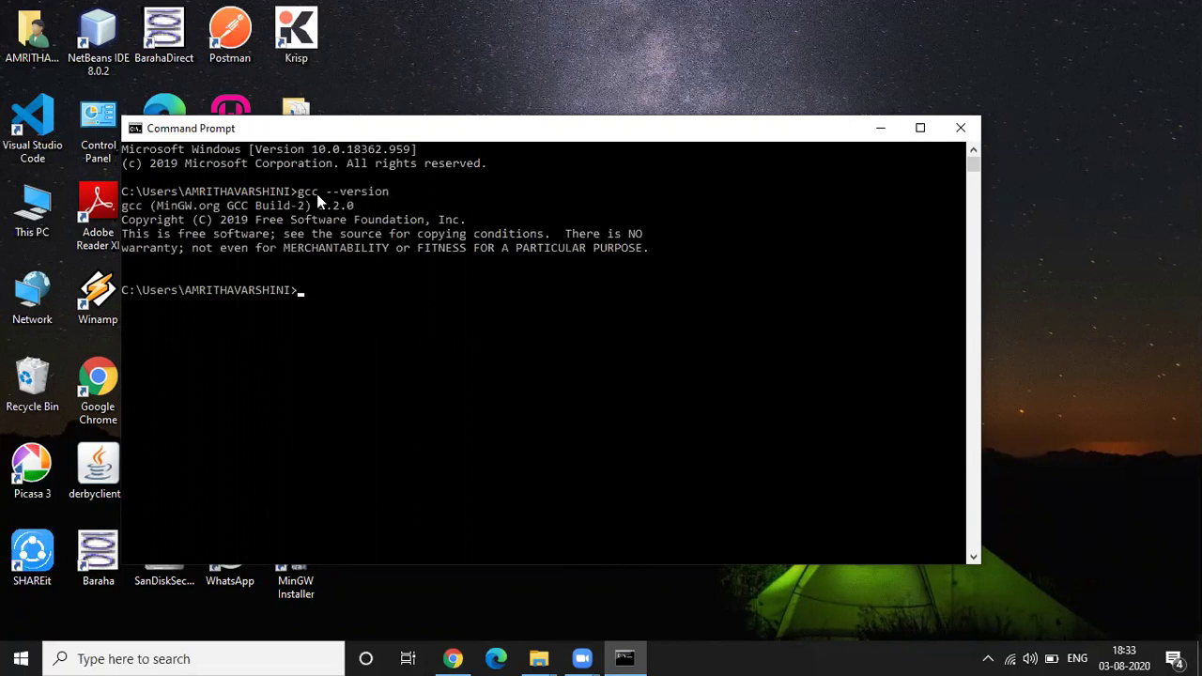